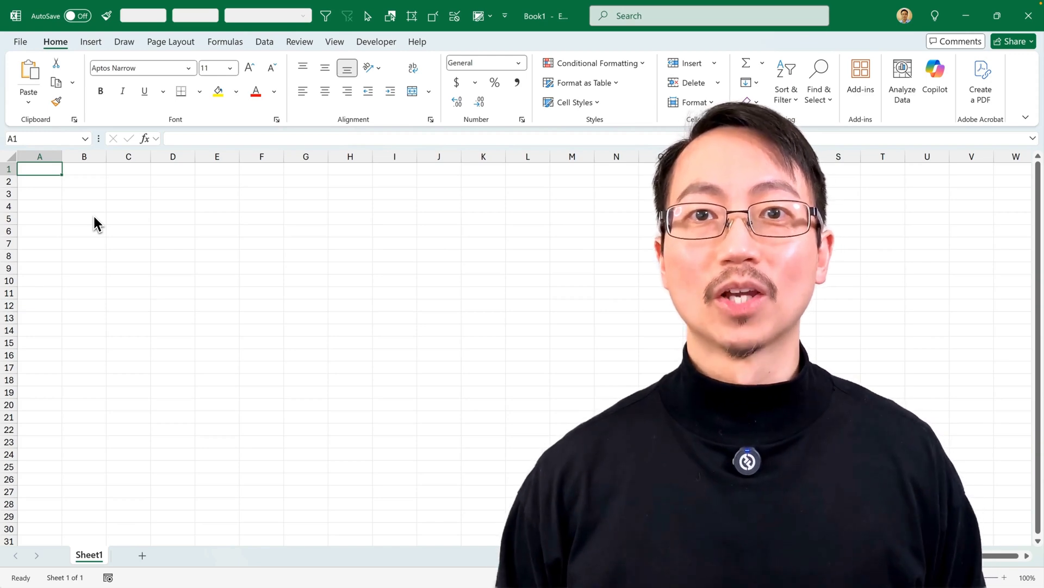
# - Enter row 1 headers from Property ID and Location through Year Built and Lot Size
pyautogui.write('Property ID')
pyautogui.press('Tab')
pyautogui.write('Location')
pyautogui.press('Tab')
pyautogui.write('Property Type')
pyautogui.press('Tab')
pyautogui.write('Listing Date\tListing Price')
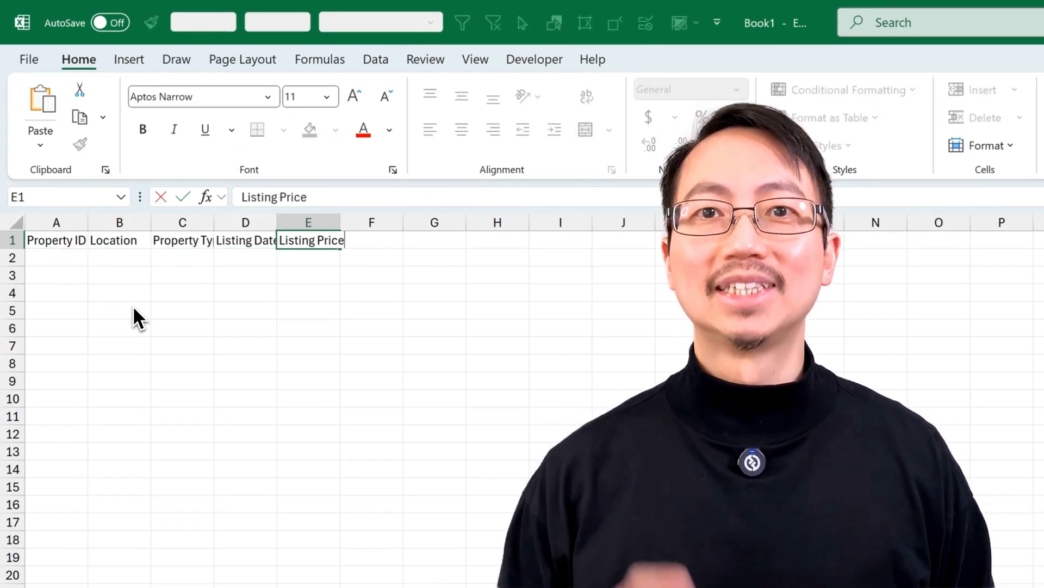
pyautogui.write('\tStatus\tSquare-Feet\tBedrooms\tBathrooms\tYear Built\tLot Siz')
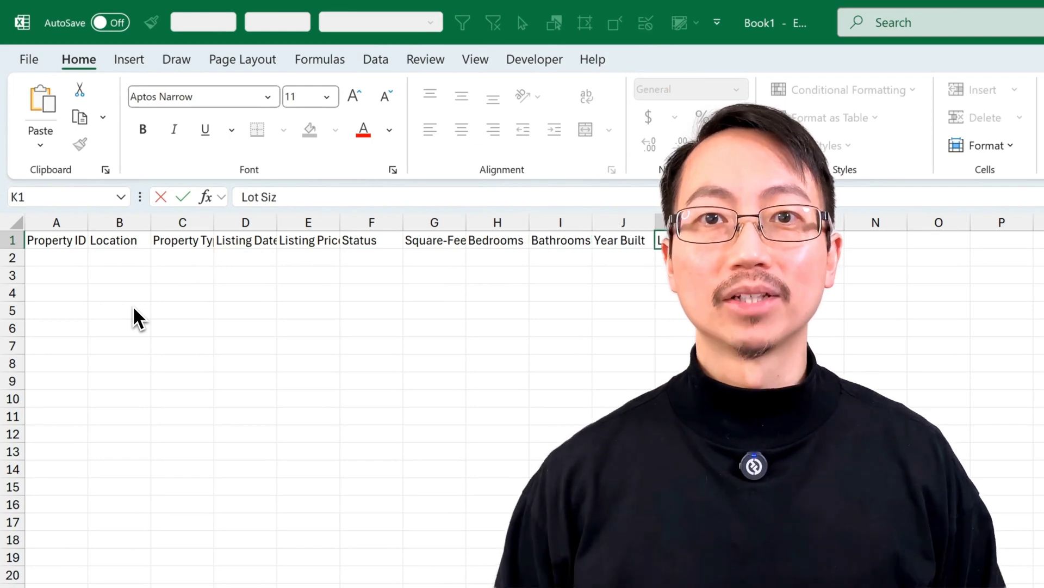
pyautogui.write('e PROP100\tSeattle, PA\tSingle Family\t02/')
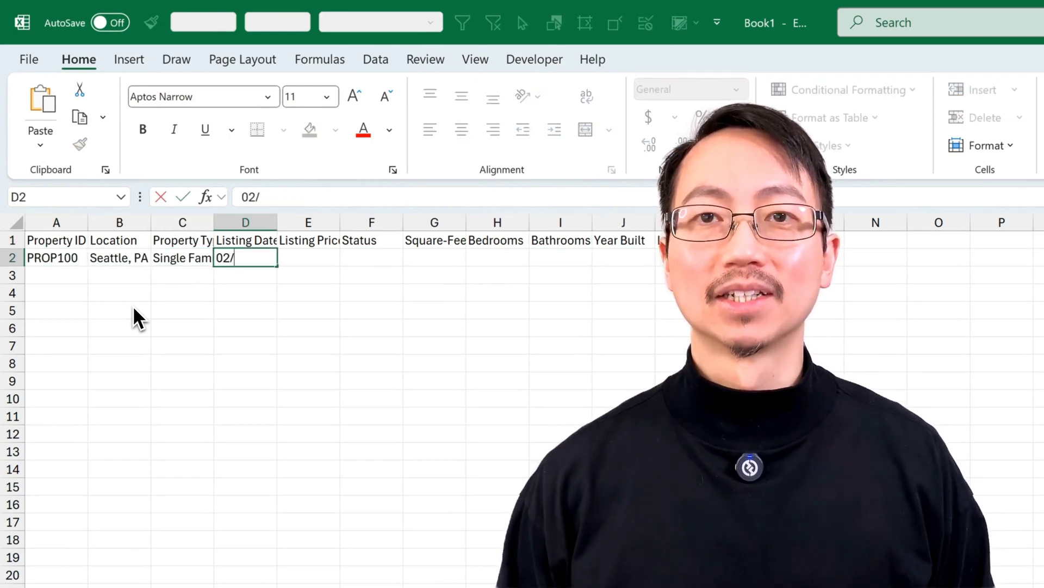
pyautogui.write('01/2025\t722000\tSold\t2566\t6\t2\t')
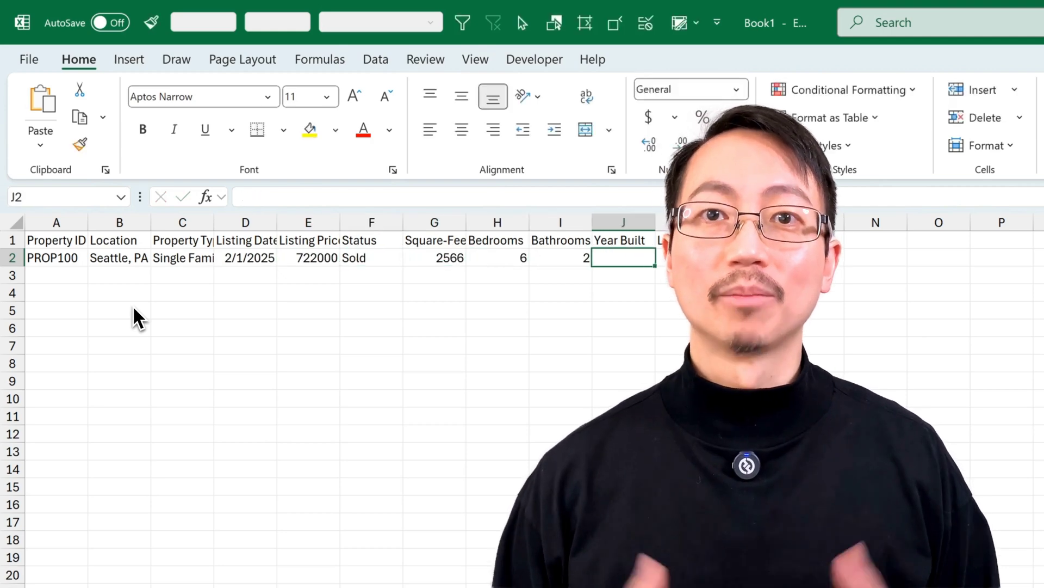
pyautogui.write('1981\t PROP109\tColumbus, NC')
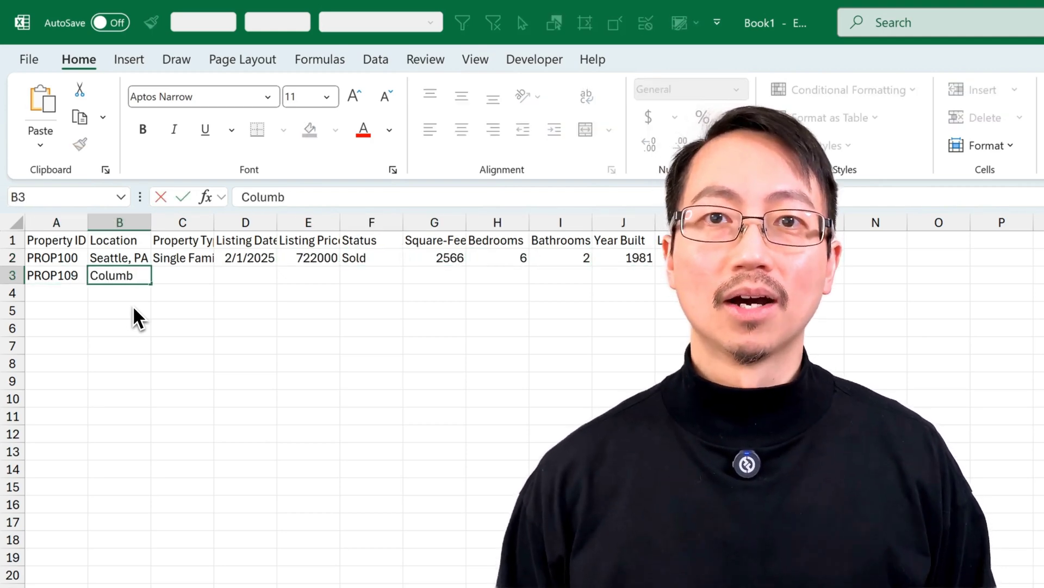
# - Complete a Single Family record: 1/31/2025, 728000, Active, 2908, 2, 2.5, 1989; begin PROP152
pyautogui.press('Tab')
pyautogui.write('Single Family')
pyautogui.press('Tab')
pyautogui.write('1/31/2025')
pyautogui.press('Tab')
pyautogui.write('72')
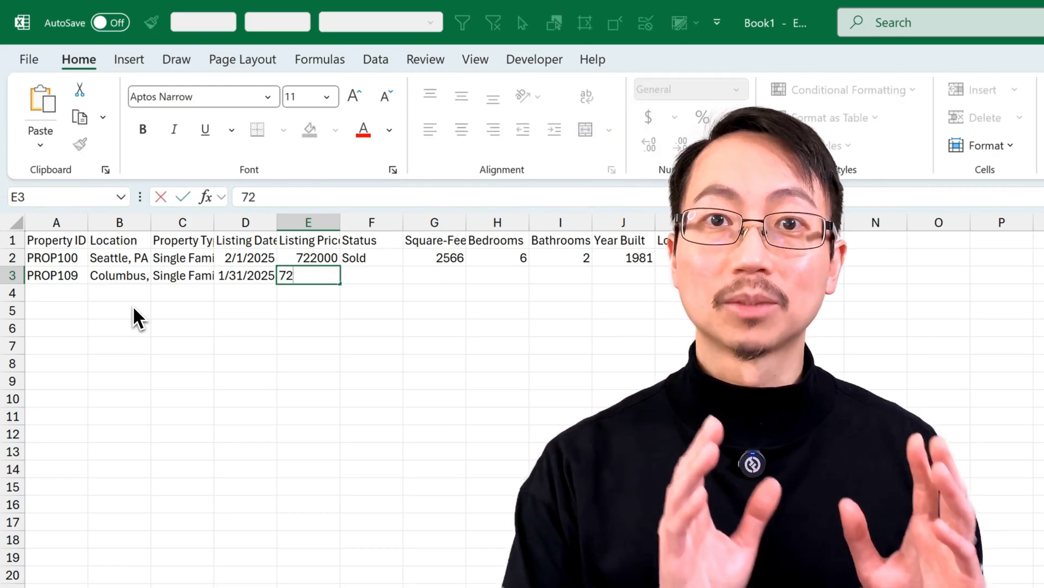
pyautogui.write('8000\tActive\t2908\t2\t2.5\t1989')
pyautogui.press('Tab')
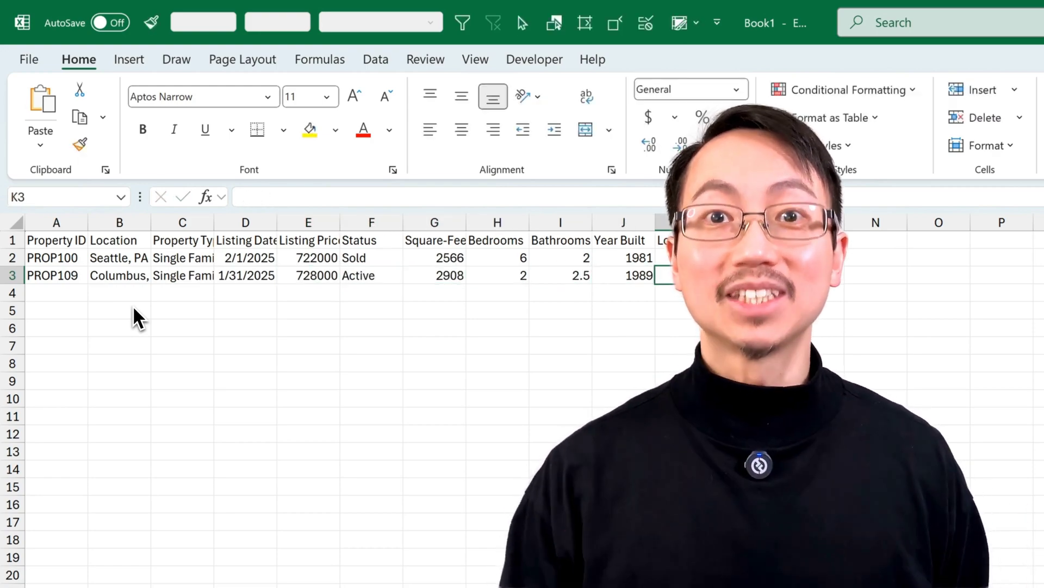
pyautogui.press('Return')
pyautogui.write('PROP152')
pyautogui.press('Tab')
pyautogui.write('New')
pyautogui.scroll(-5, 614, 362)
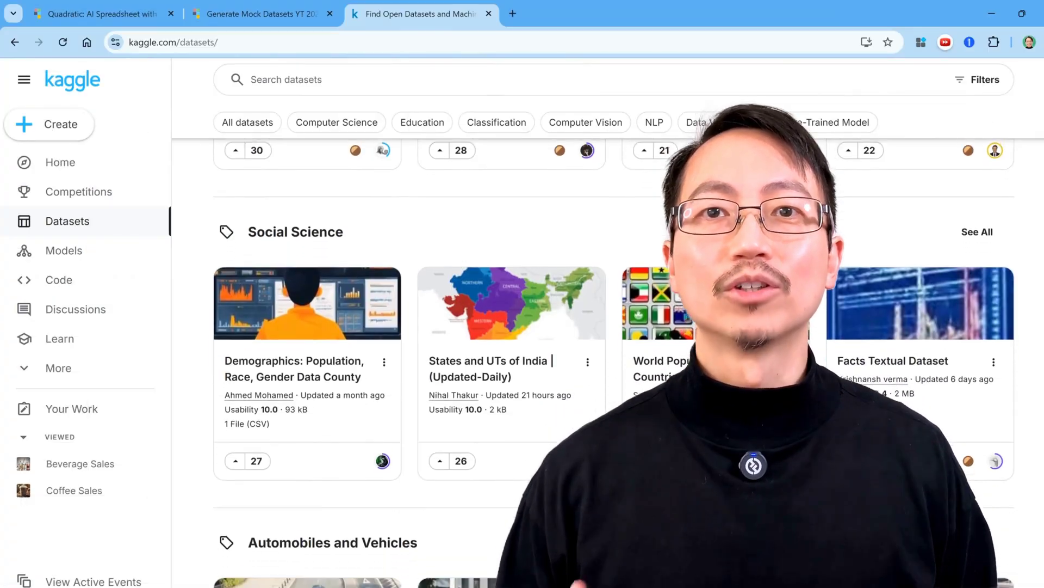
pyautogui.scroll(-4, 613, 363)
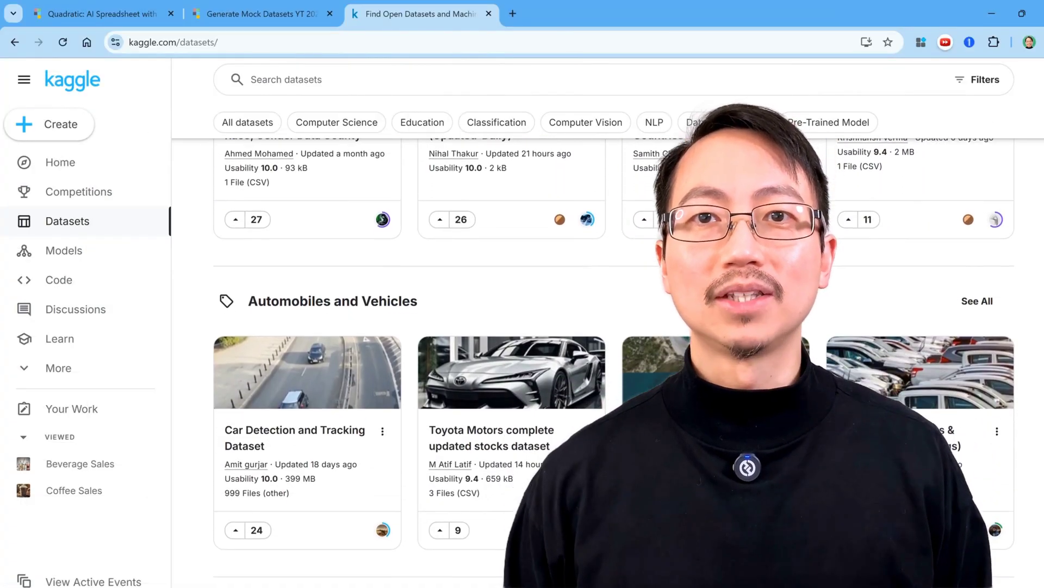
pyautogui.scroll(-4, 614, 363)
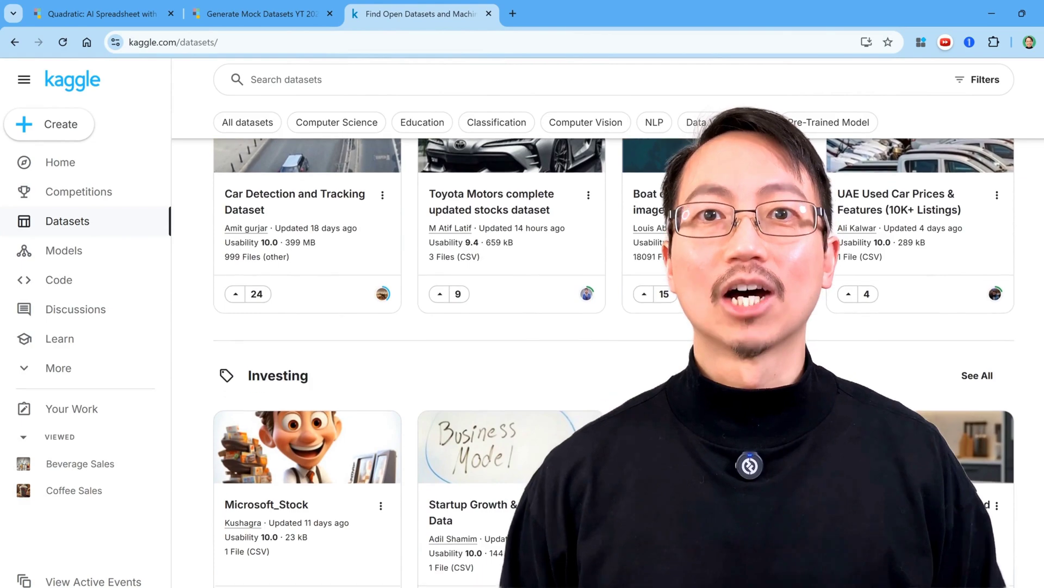
pyautogui.scroll(-1, 613, 363)
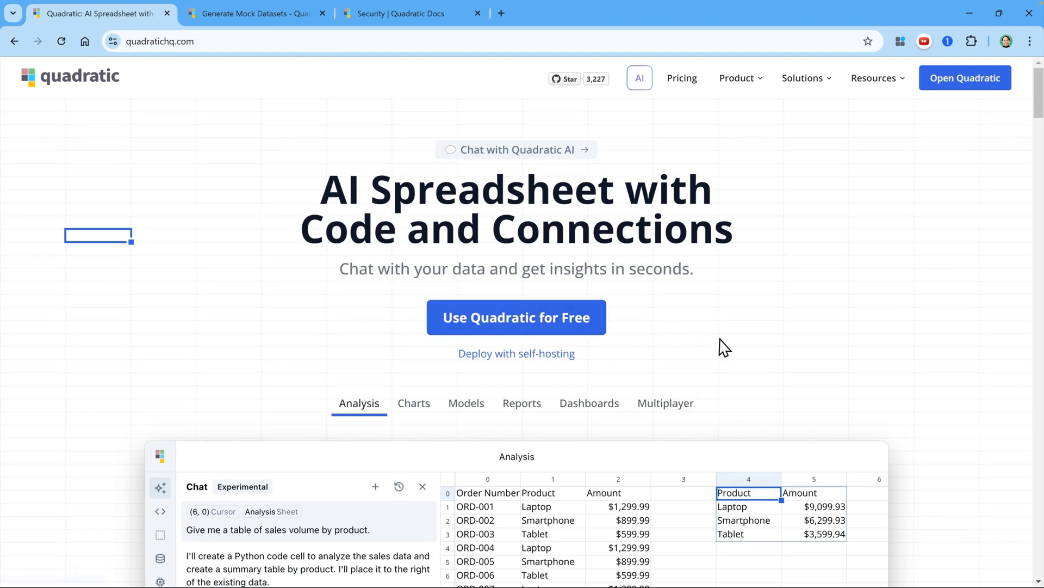
# - Scroll down quadratichq.com and step through the Charts, Reports, Dashboards and Multiplayer demo examples
pyautogui.scroll(-2, 720, 338)
pyautogui.scroll(-2, 720, 337)
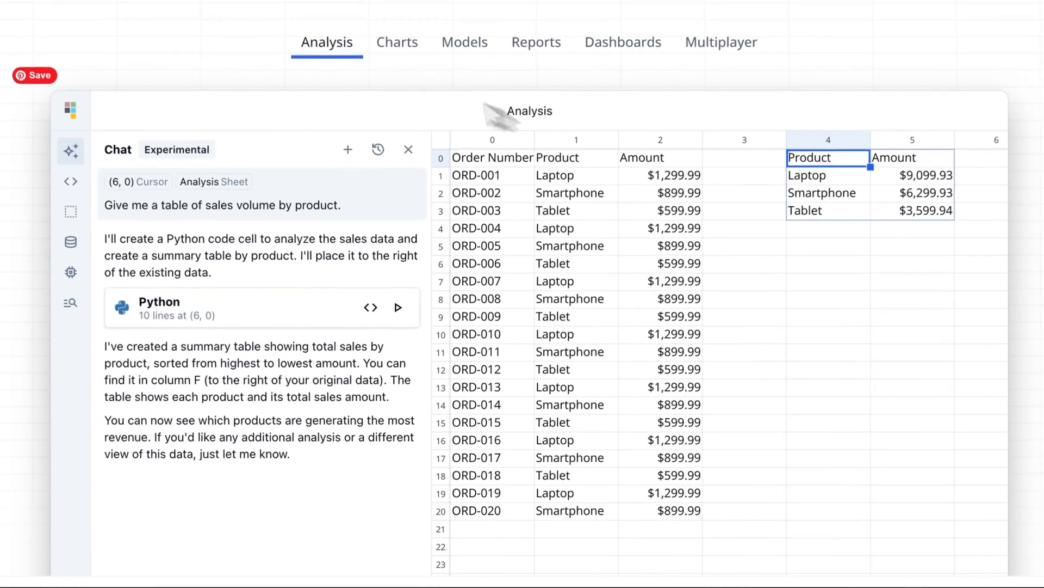
pyautogui.click(403, 41)
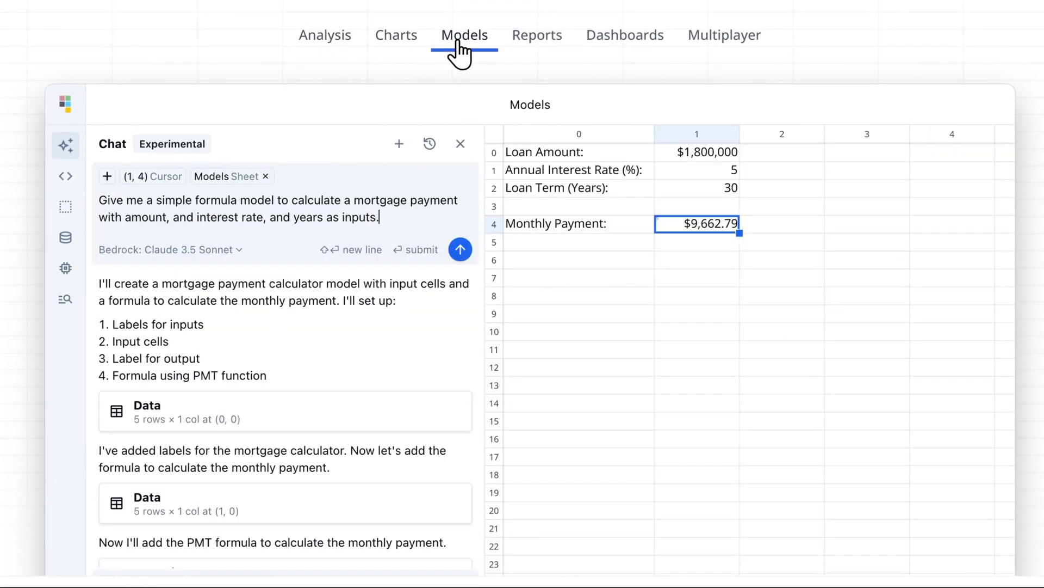
pyautogui.click(537, 41)
pyautogui.click(612, 42)
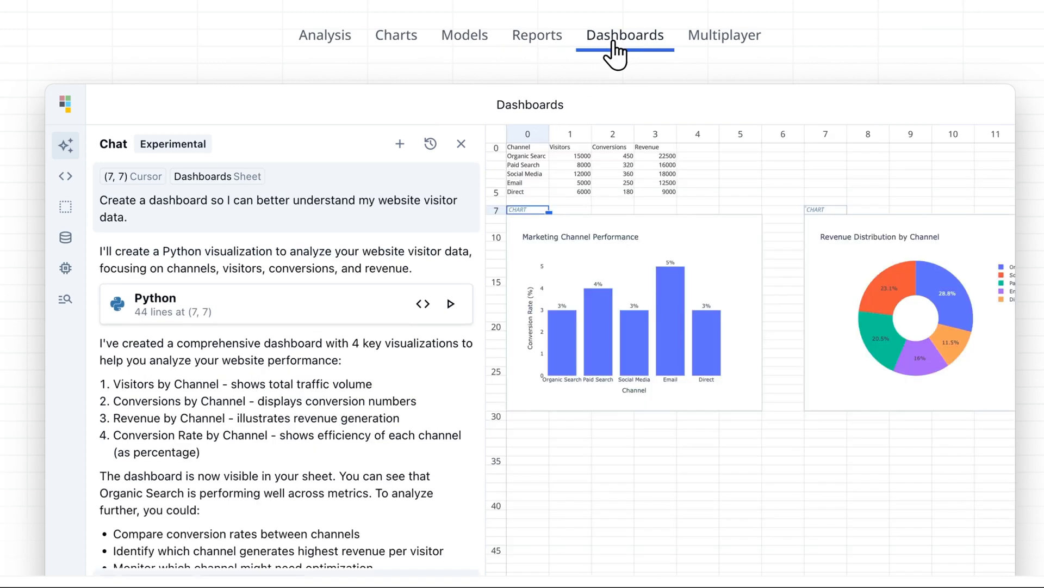
pyautogui.click(735, 48)
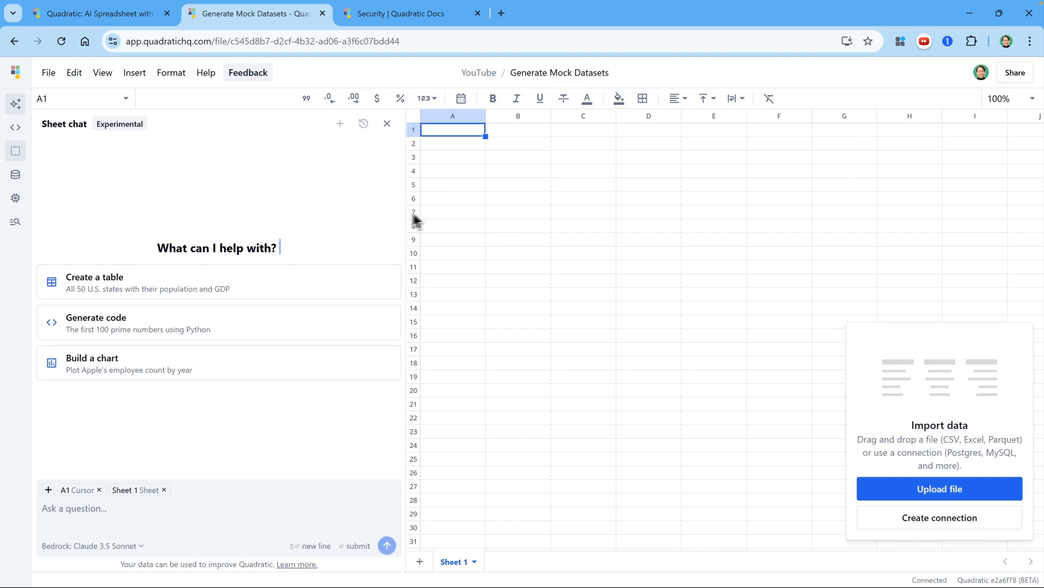
pyautogui.moveTo(38, 114)
pyautogui.mouseDown()
pyautogui.moveTo(350, 548)
pyautogui.moveTo(430, 579)
pyautogui.mouseUp()
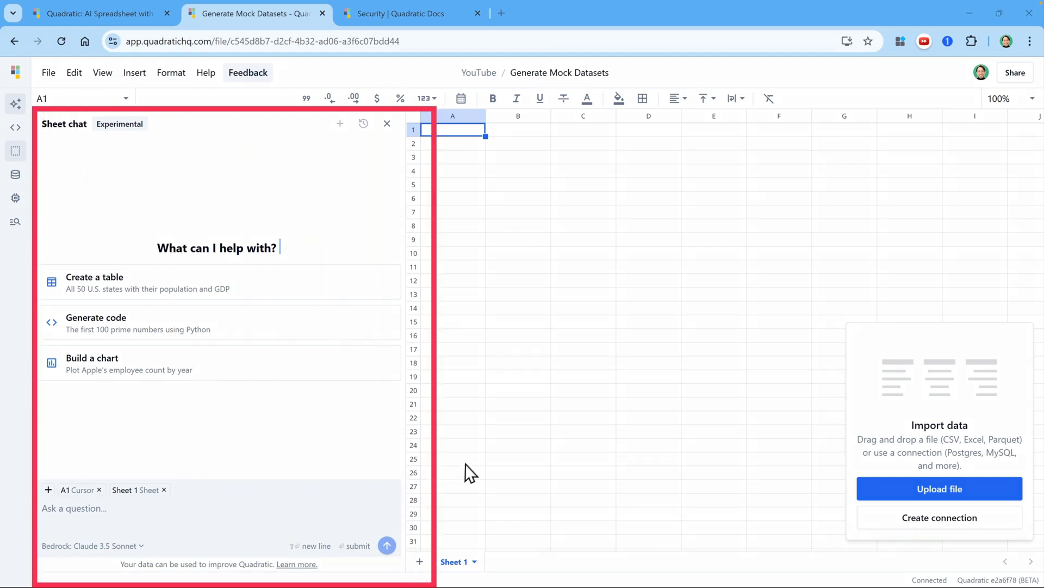
pyautogui.click(142, 546)
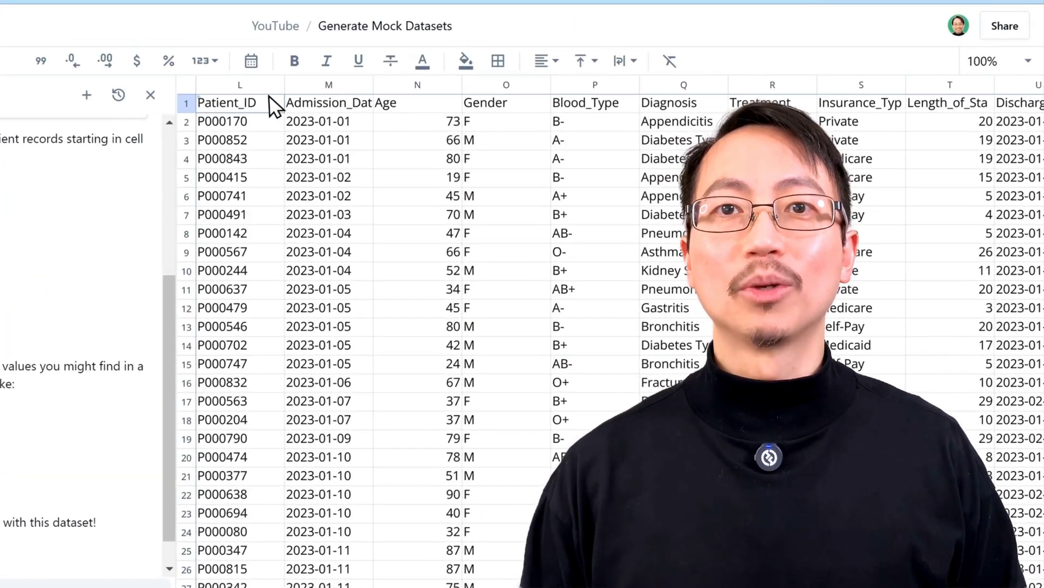
pyautogui.click(269, 99)
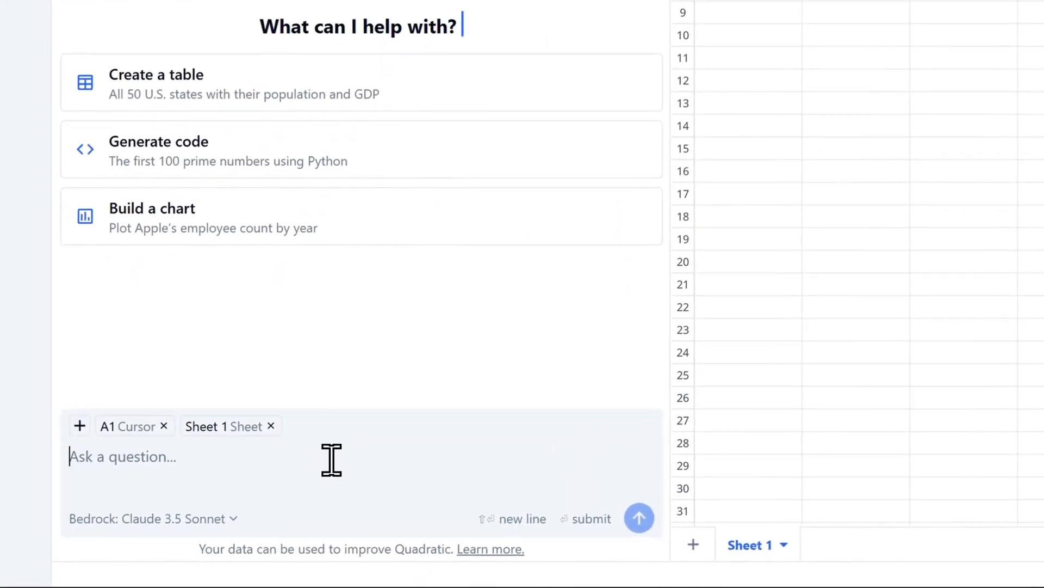
# - Write a prompt for fictional patient healthcare practice data, adding the 1,000-row, 10-column, A1 requirements
pyautogui.write("I'm looking to practice m")
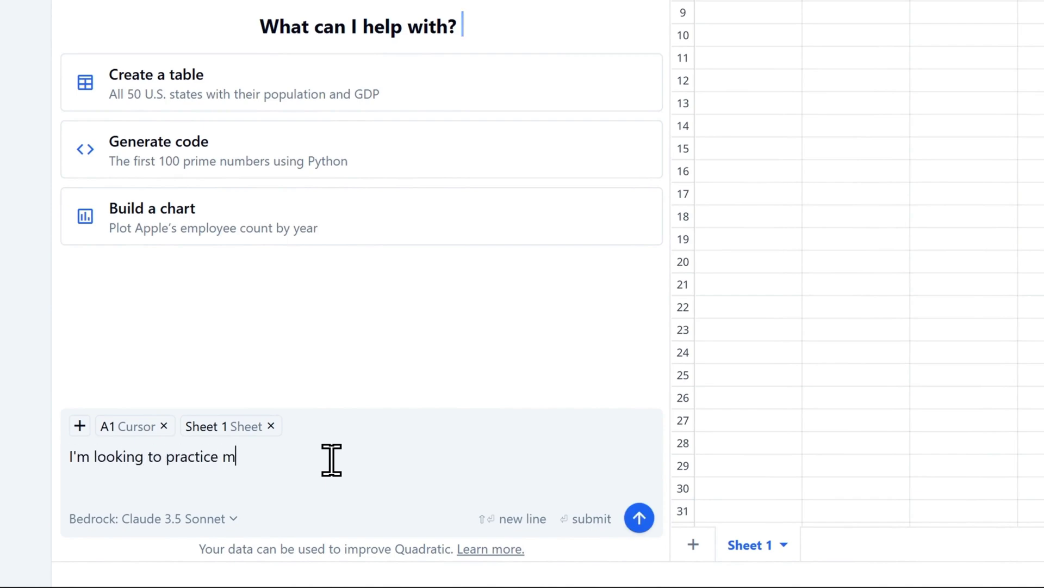
pyautogui.write('y Excel skills. Please generate a dataset of patient healthcare records. I want realistic but fictional data that matches what we would find in a hospital.')
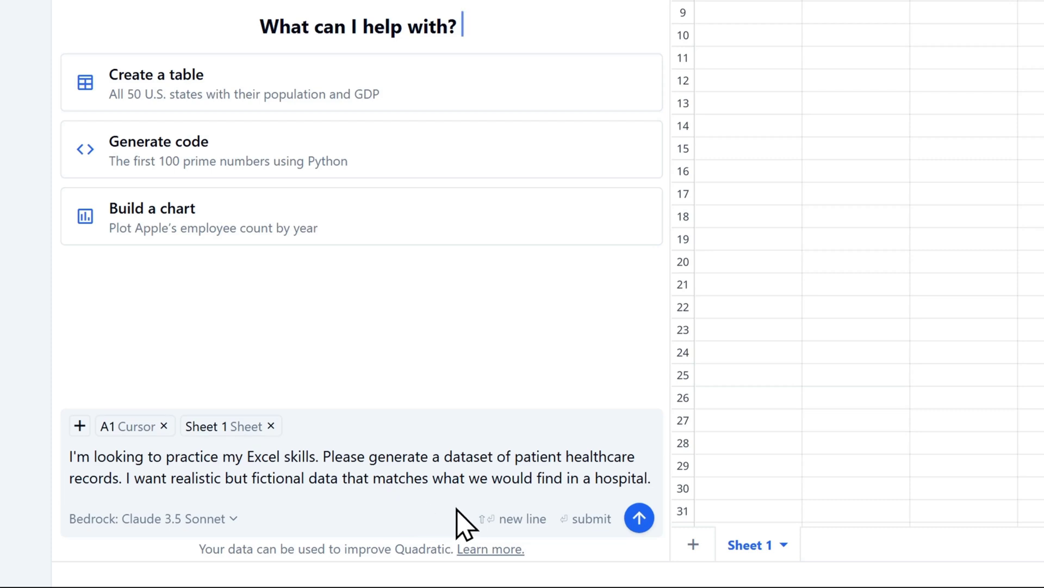
pyautogui.hotkey('shift', 'Return')
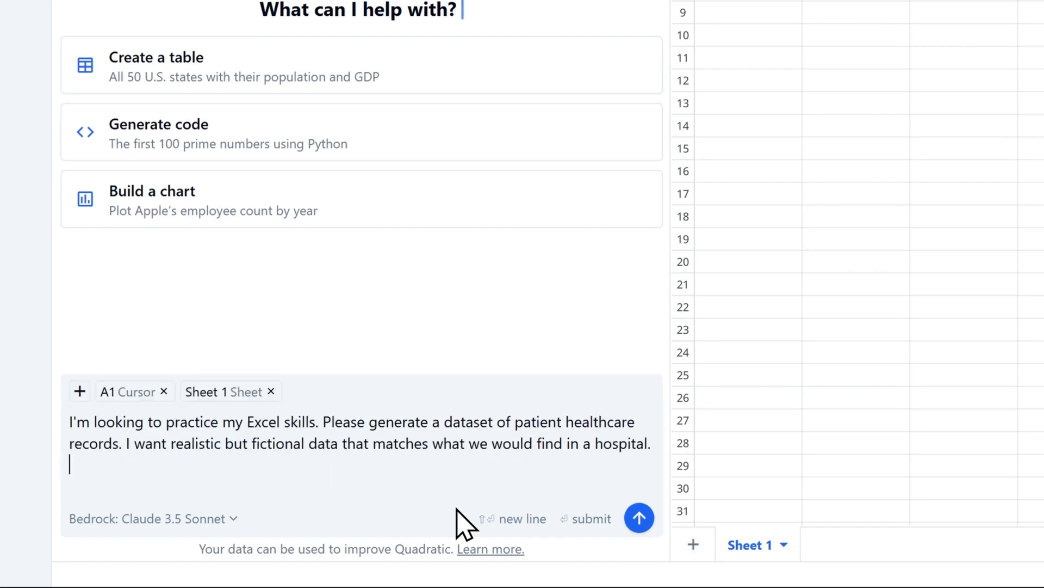
pyautogui.hotkey('shift', 'Return')
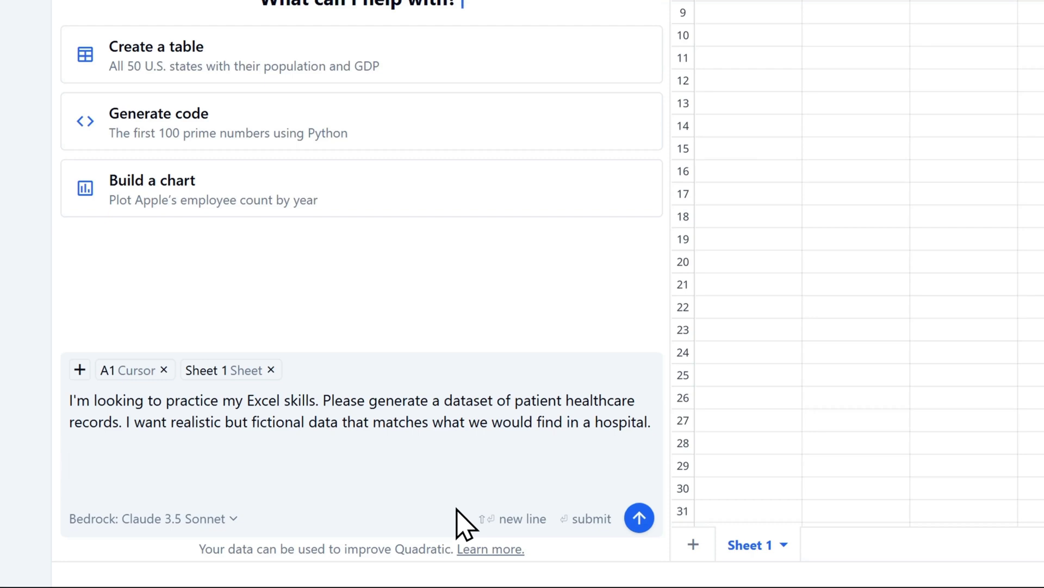
pyautogui.write('Create 1,000 rows of data with at least 10 columns and put it in cell A1.')
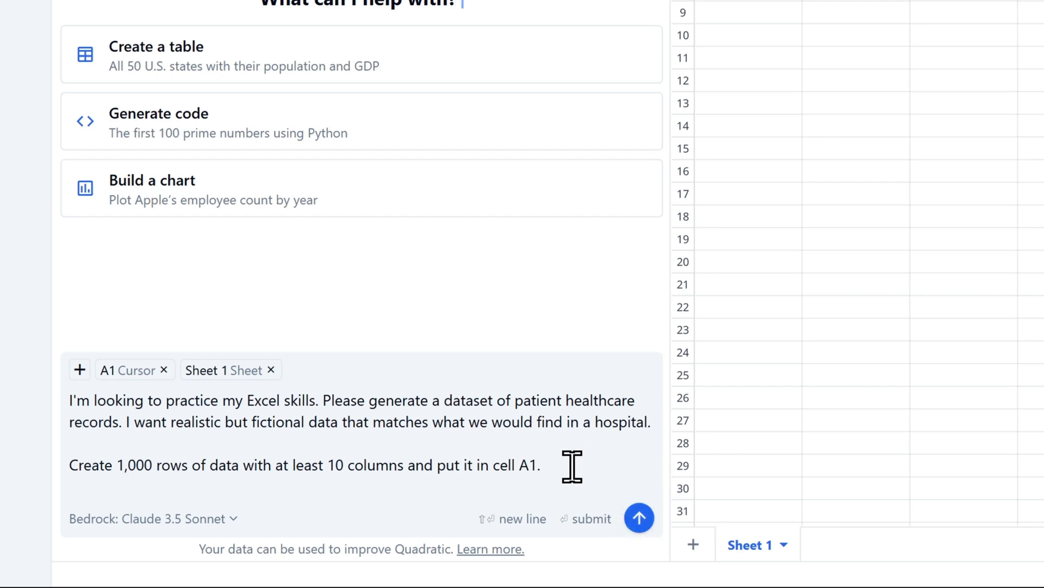
# - Send the healthcare dataset request, then use Fix with AI on the erroring L1 Python cell
pyautogui.press('Return')
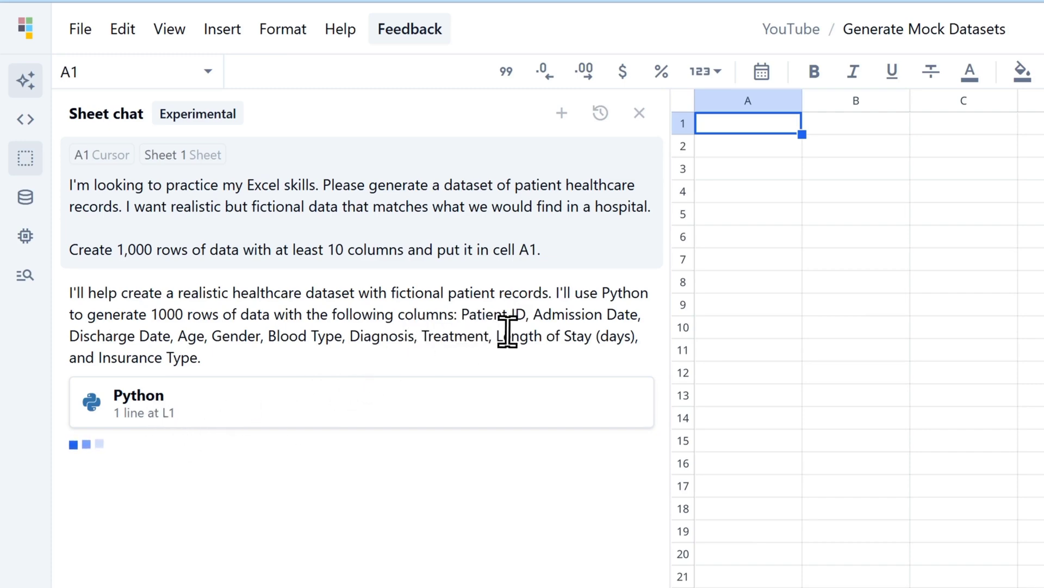
pyautogui.moveTo(781, 128)
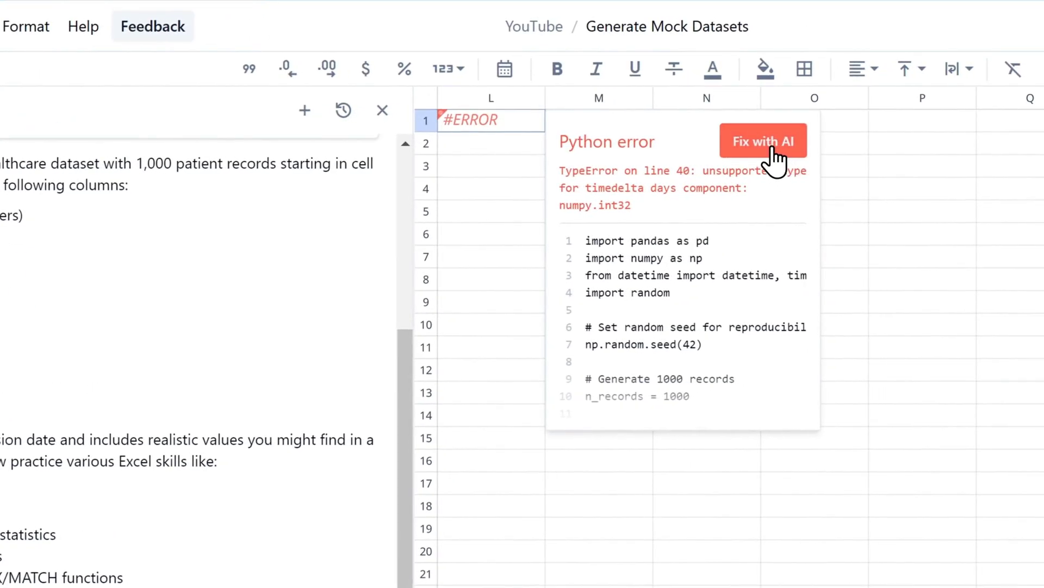
pyautogui.click(774, 155)
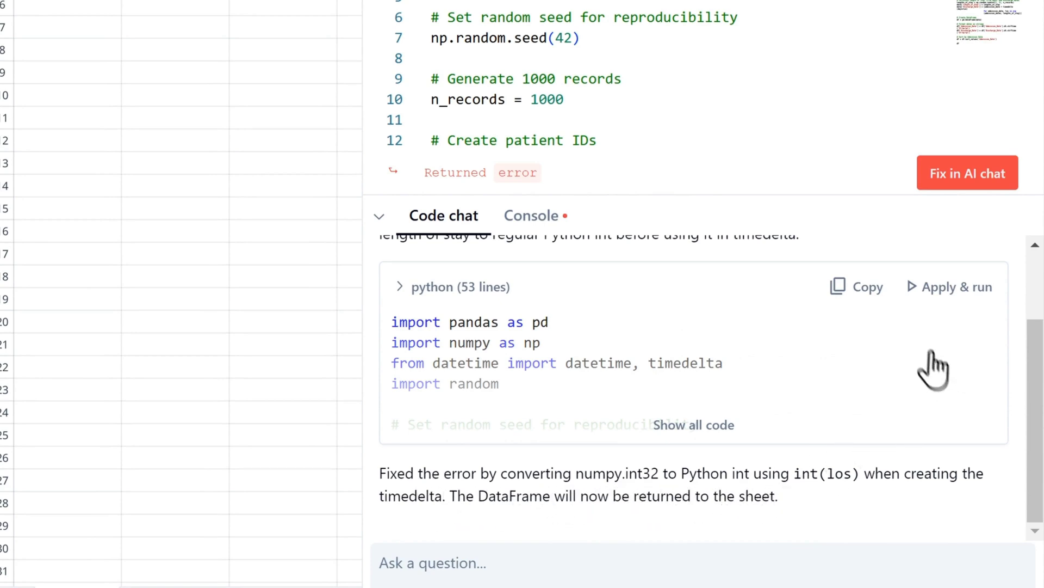
# - Accept the AI's numpy.int32-to-int fix for the L1 code and close the code editor
pyautogui.click(948, 308)
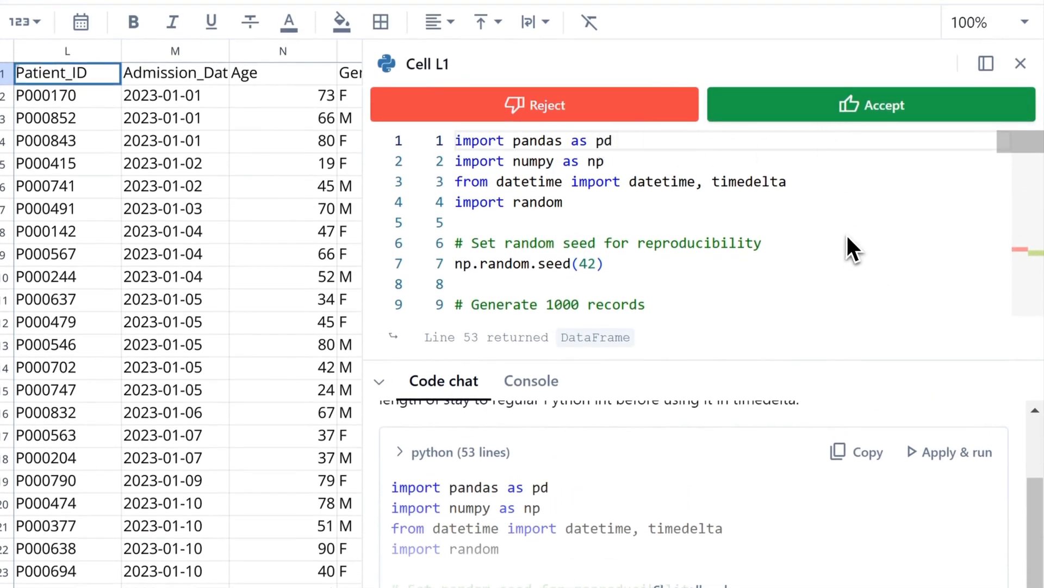
pyautogui.moveTo(1022, 155); pyautogui.dragTo(1023, 267)
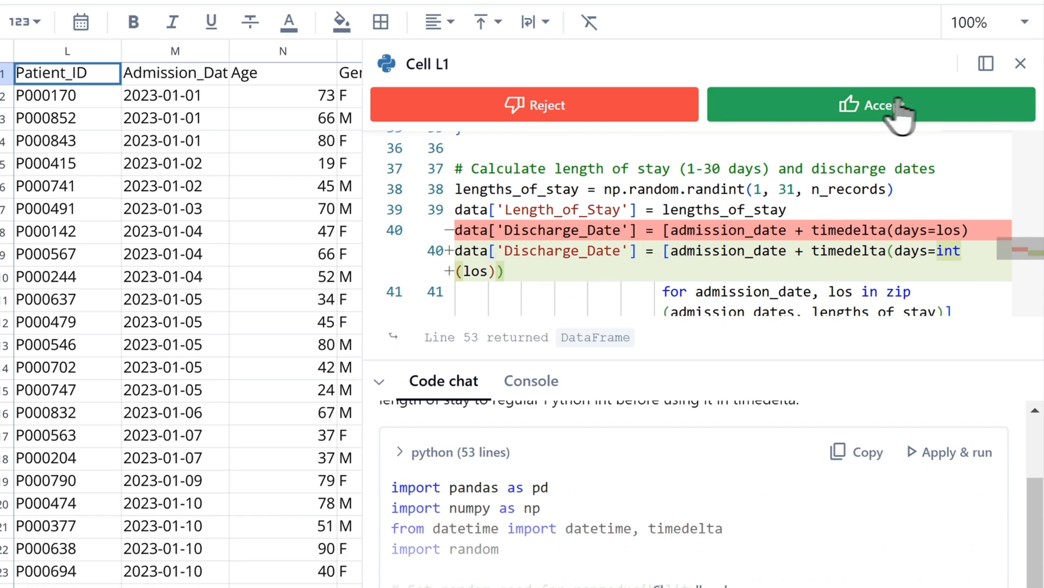
pyautogui.click(877, 108)
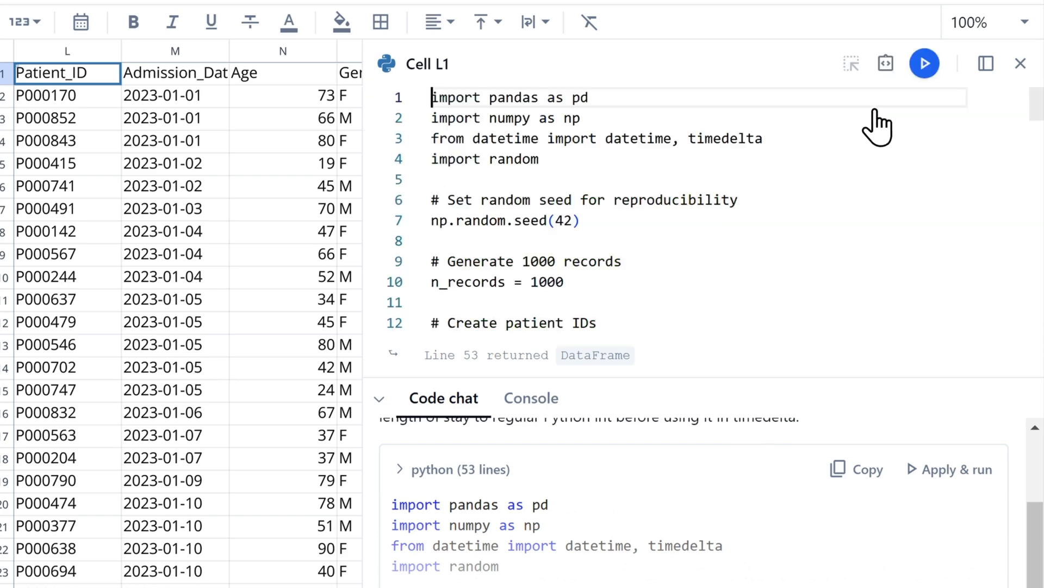
pyautogui.click(1011, 70)
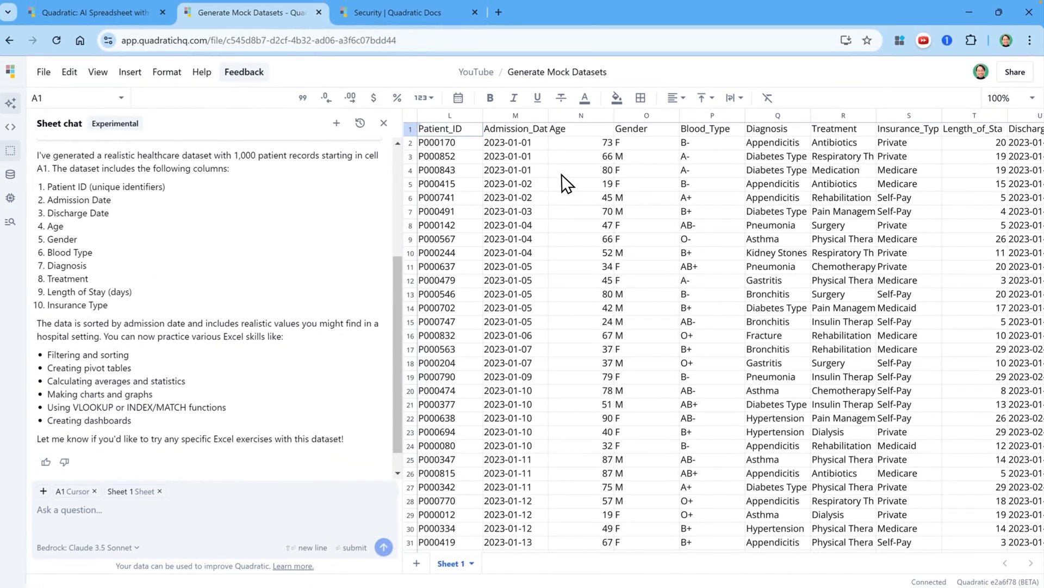
# - Select the patient block starting at L1, cut it with Ctrl+X, and return to A1
pyautogui.click(471, 133)
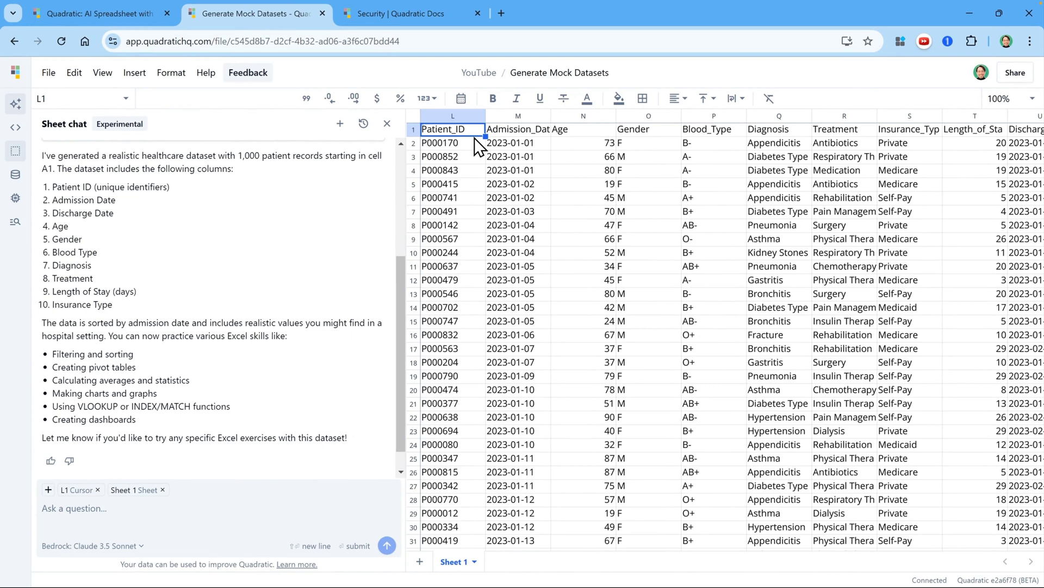
pyautogui.press('Left')
pyautogui.press('Left')
pyautogui.press('Left')
pyautogui.press('Left')
pyautogui.press('Left')
pyautogui.press('Left')
pyautogui.press('Left')
pyautogui.press('Left')
pyautogui.press('Left')
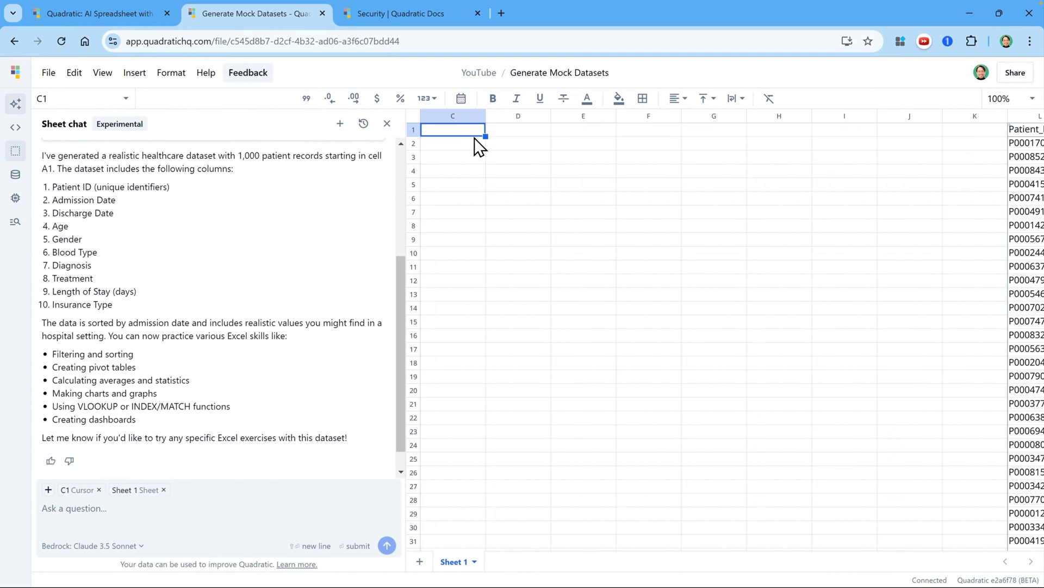
pyautogui.press('Left')
pyautogui.press('Left')
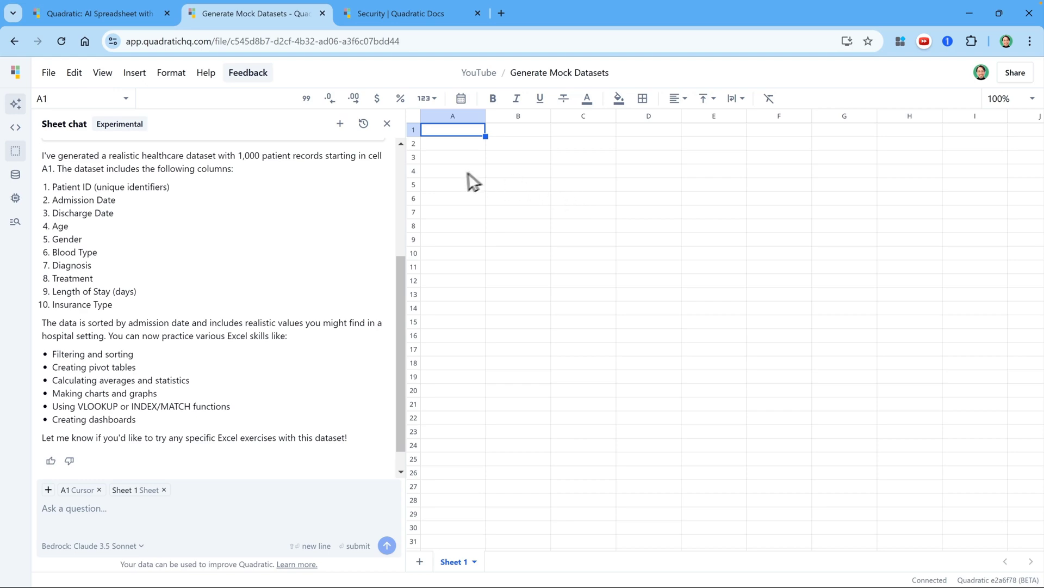
pyautogui.hotkey('ctrl', 'Right')
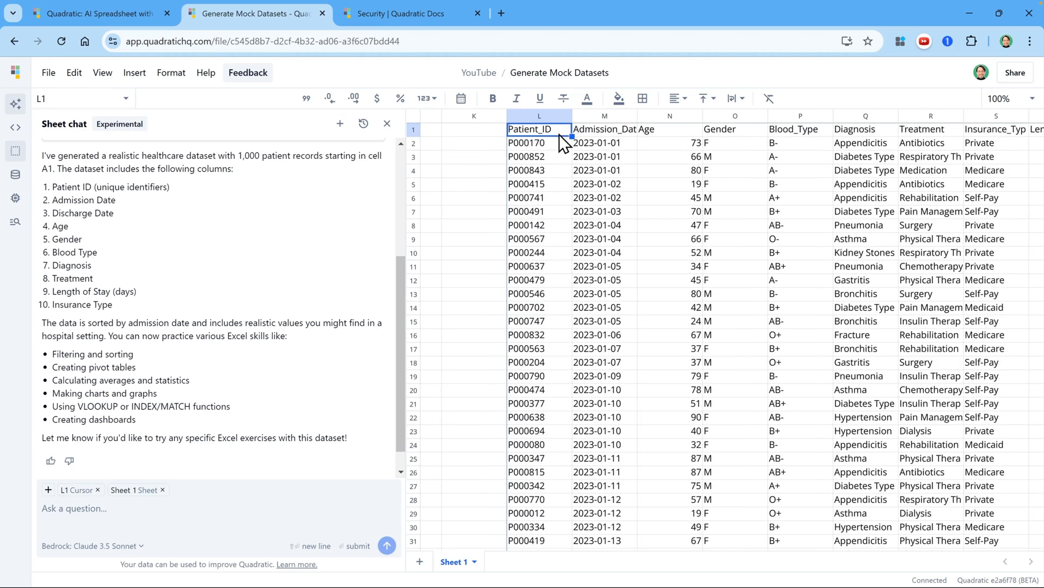
pyautogui.hotkey('ctrl', 'x')
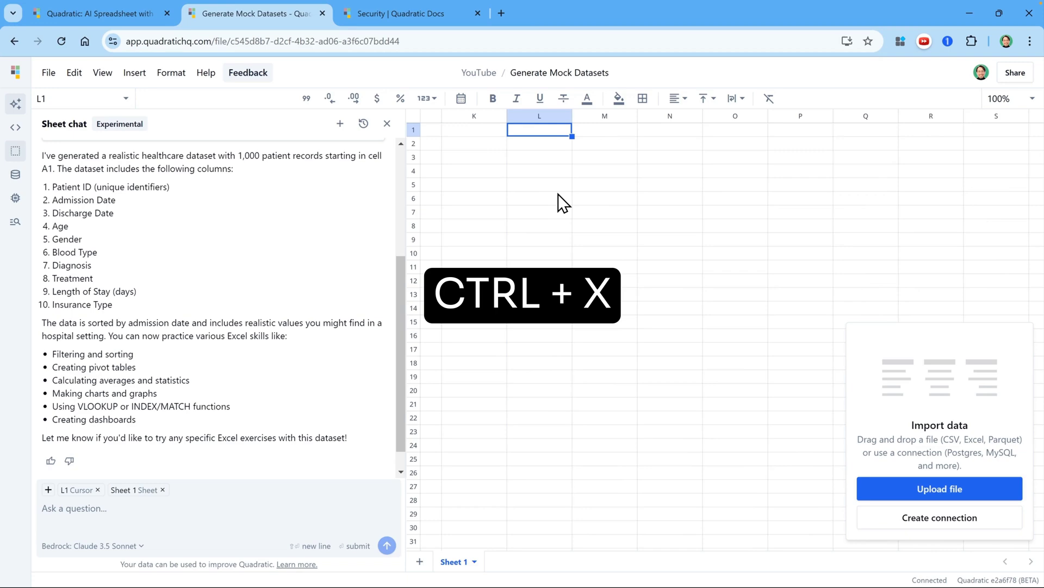
pyautogui.hotkey('ctrl', 'Left')
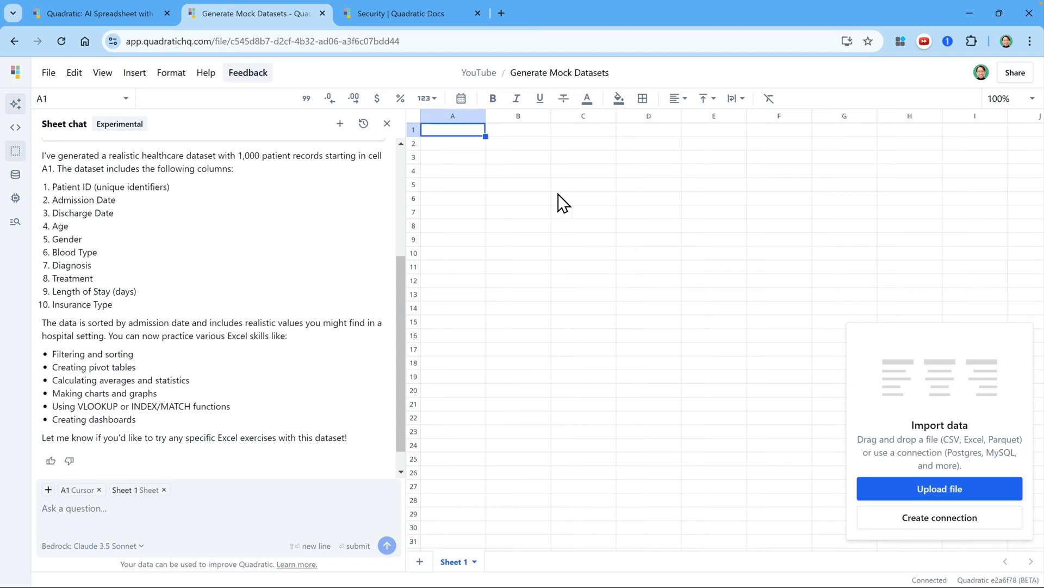
# - Paste the patient dataset at A1 and zoom the sheet out to 50%
pyautogui.hotkey('ctrl', 'v')
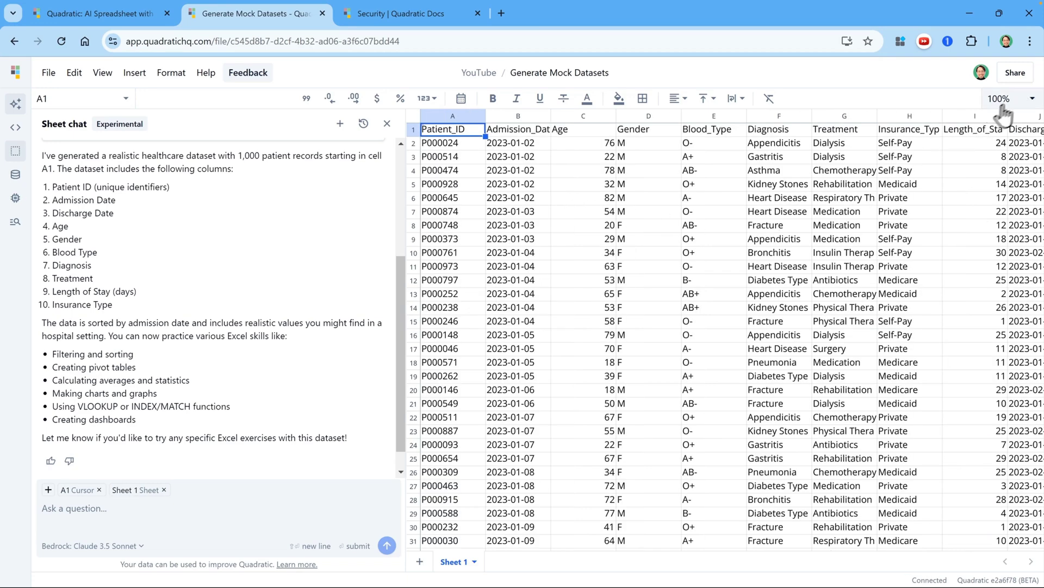
pyautogui.click(1011, 103)
pyautogui.click(991, 222)
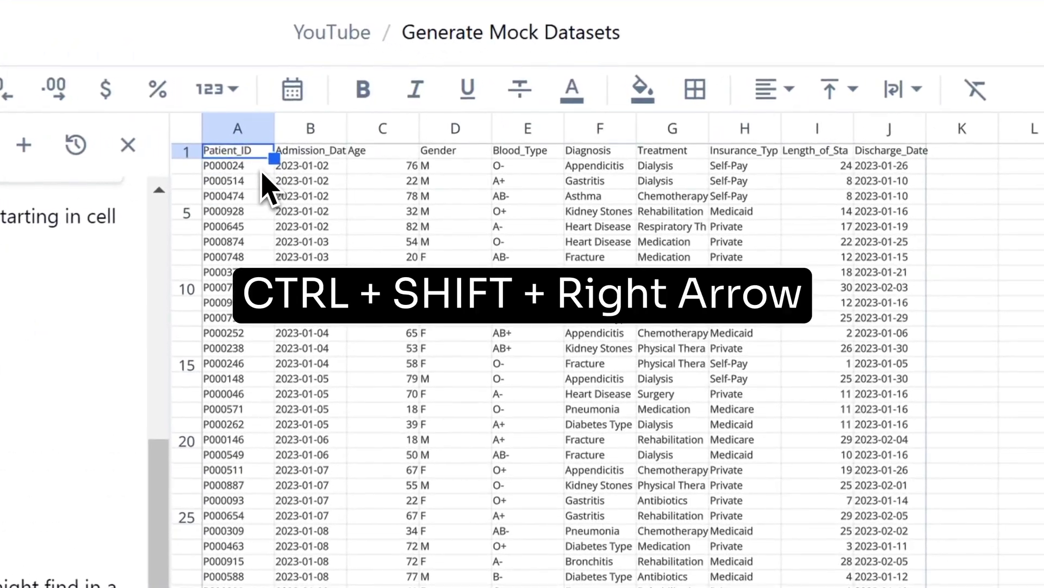
# - Bold the header row A1:J1 and confirm the records run down to row 1001
pyautogui.hotkey('ctrl', 'shift', 'Right')
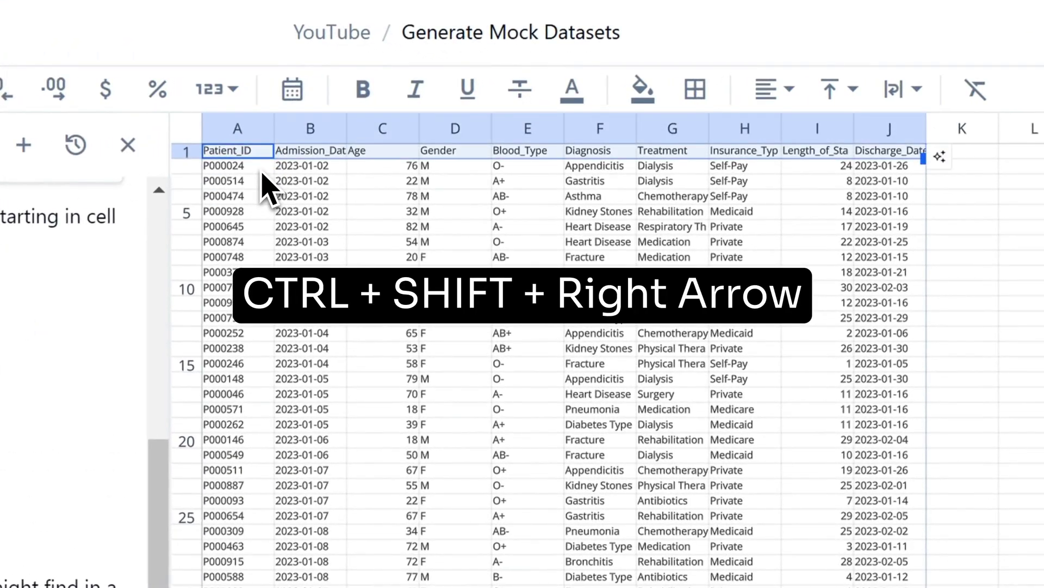
pyautogui.click(361, 91)
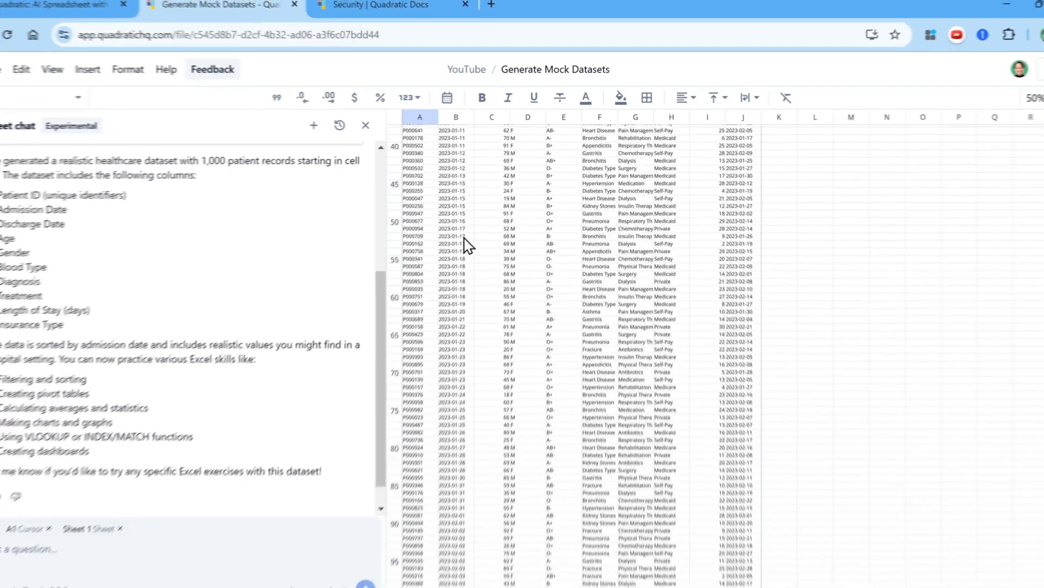
pyautogui.scroll(-15, 477, 226)
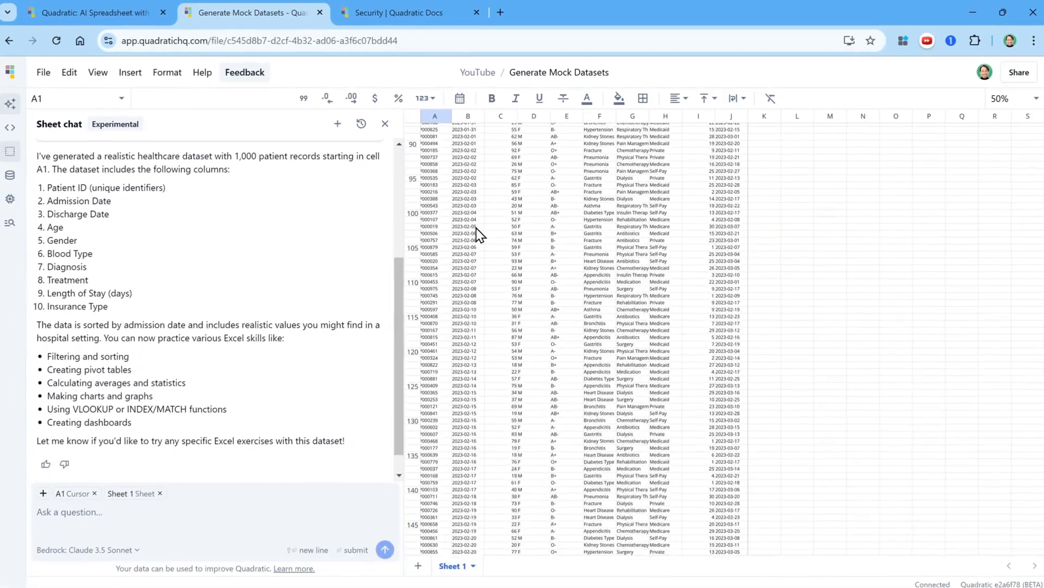
pyautogui.scroll(-20, 476, 226)
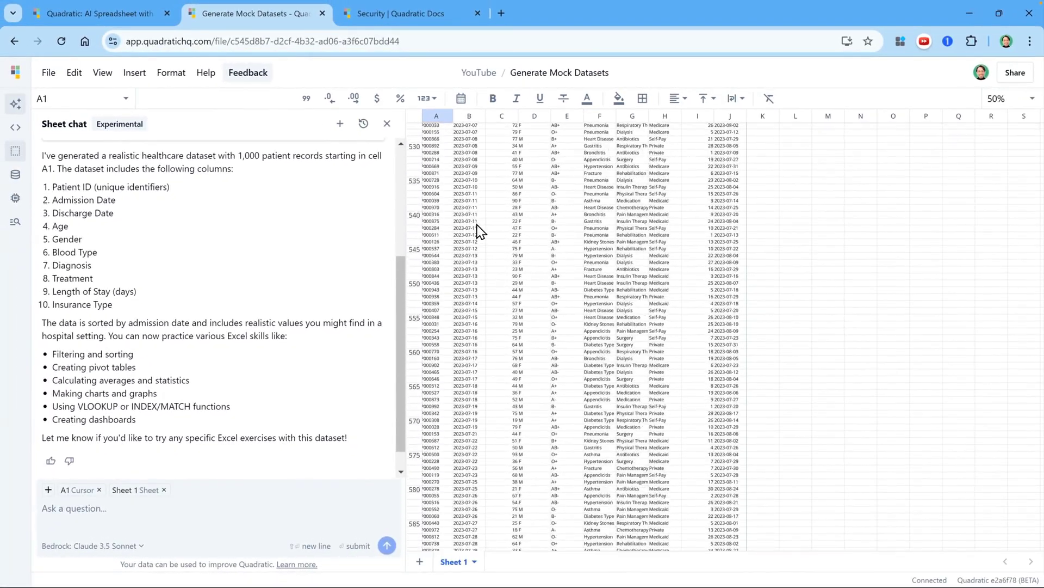
pyautogui.scroll(-20, 476, 224)
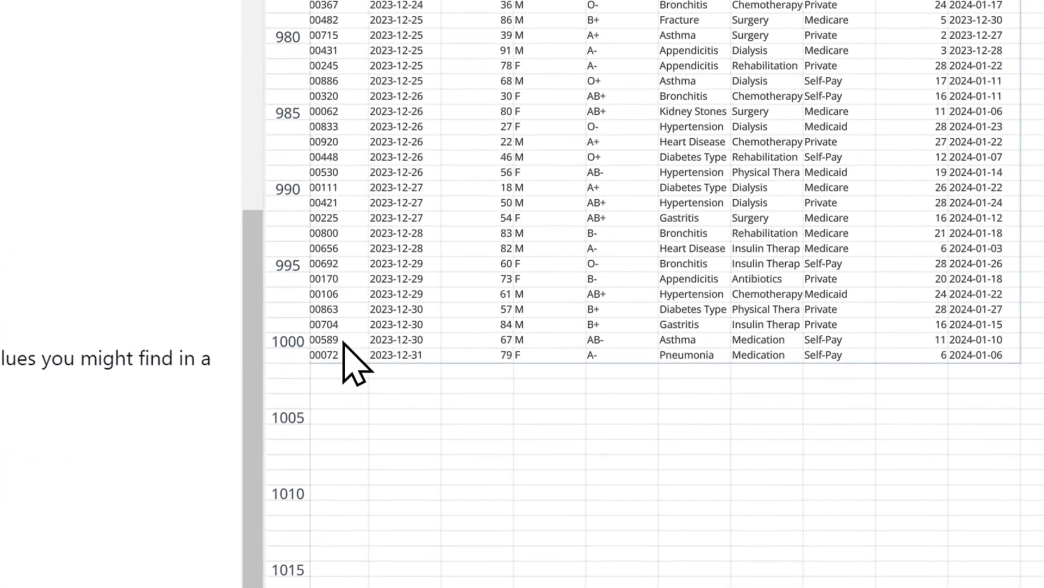
pyautogui.scroll(20, 420, 131)
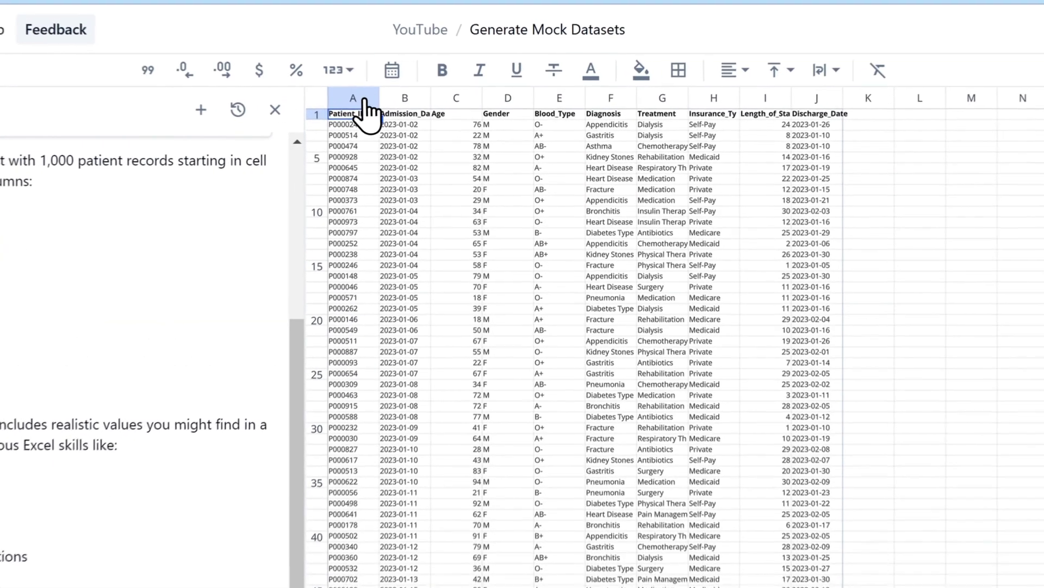
# - Download columns A through J as a CSV and open the file in Excel
pyautogui.click(443, 116)
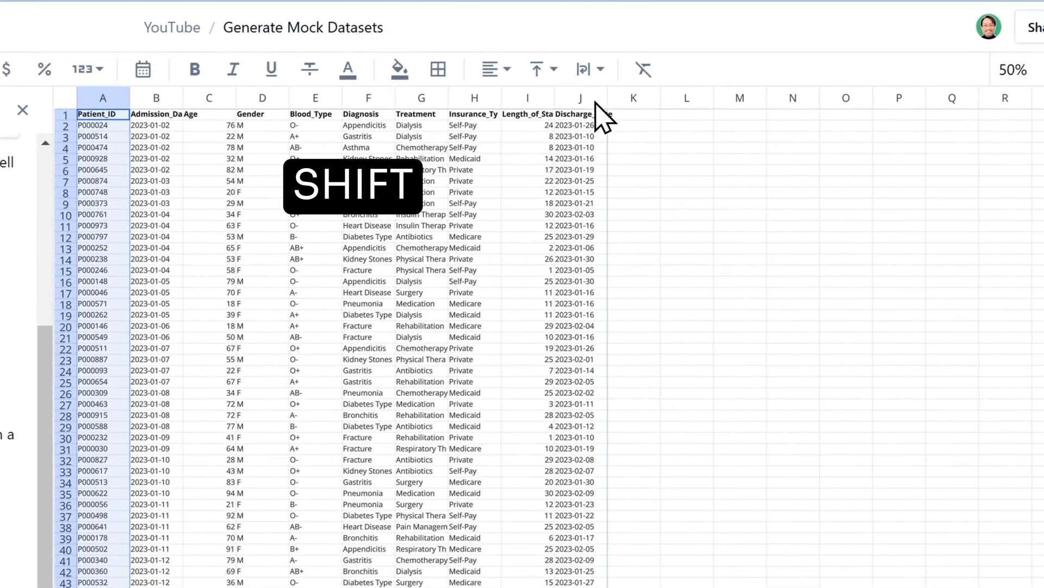
pyautogui.keyDown('shift'); pyautogui.click(595, 102); pyautogui.keyUp('shift')
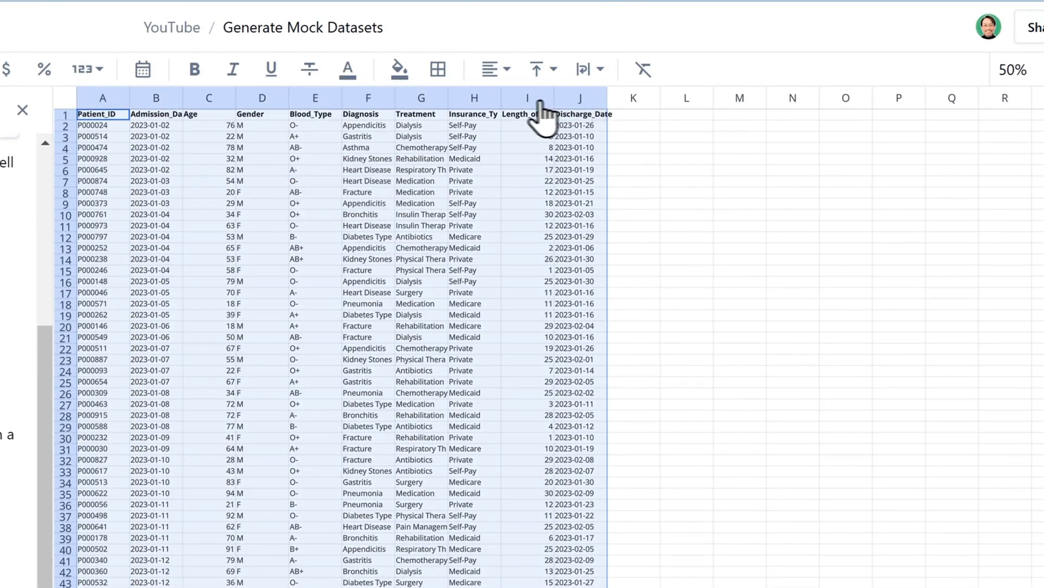
pyautogui.rightClick(519, 100)
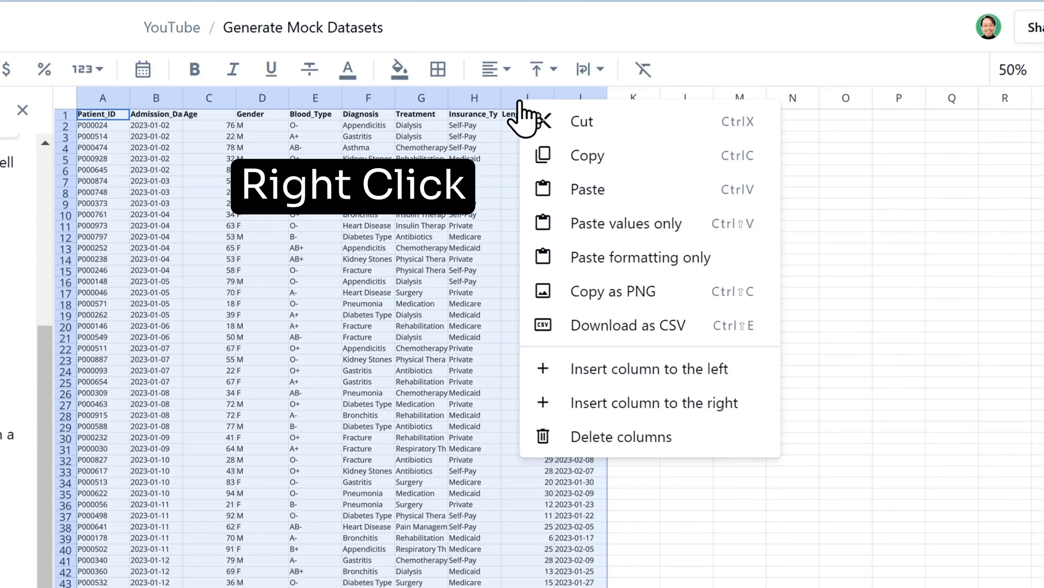
pyautogui.click(626, 336)
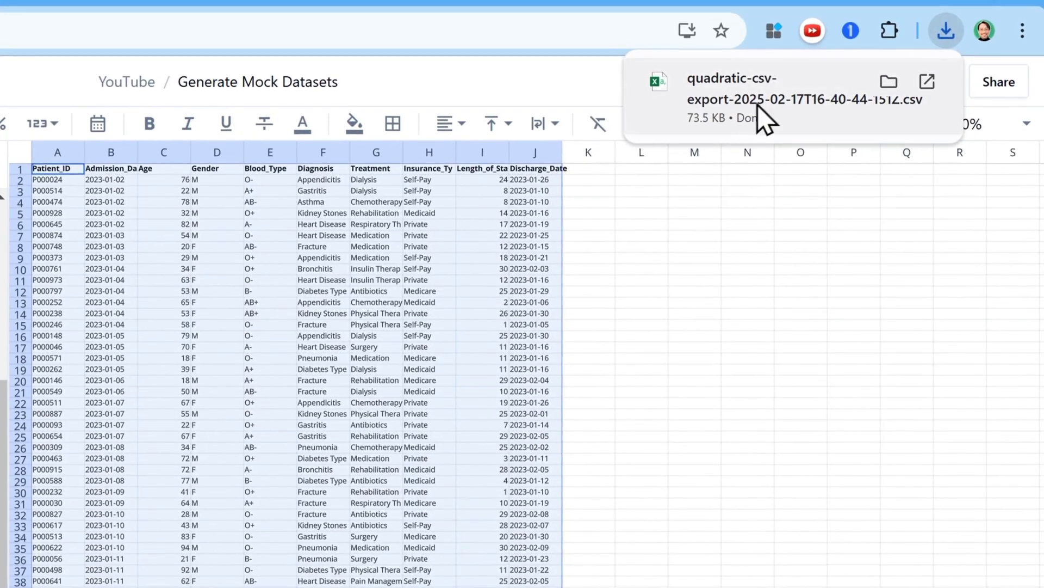
pyautogui.click(927, 81)
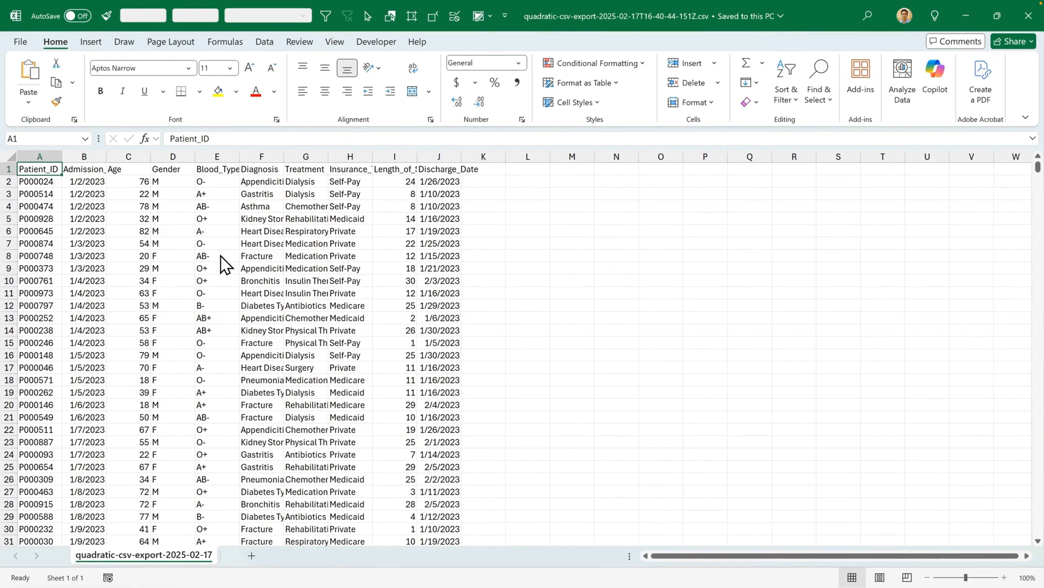
# - Format A1:J1001 as a table with headers using a light blue banded style
pyautogui.hotkey('ctrl', 't')
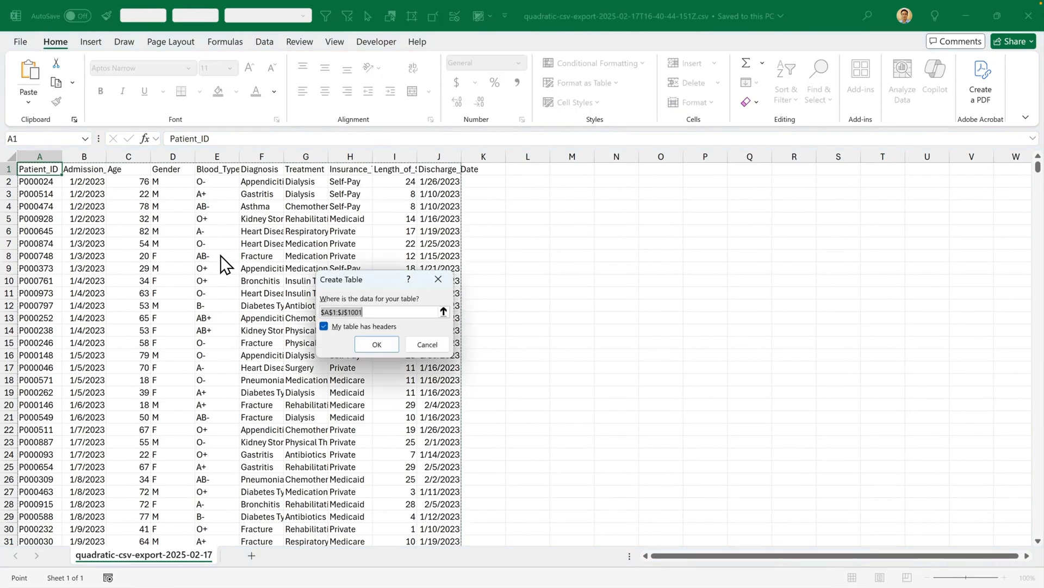
pyautogui.click(375, 343)
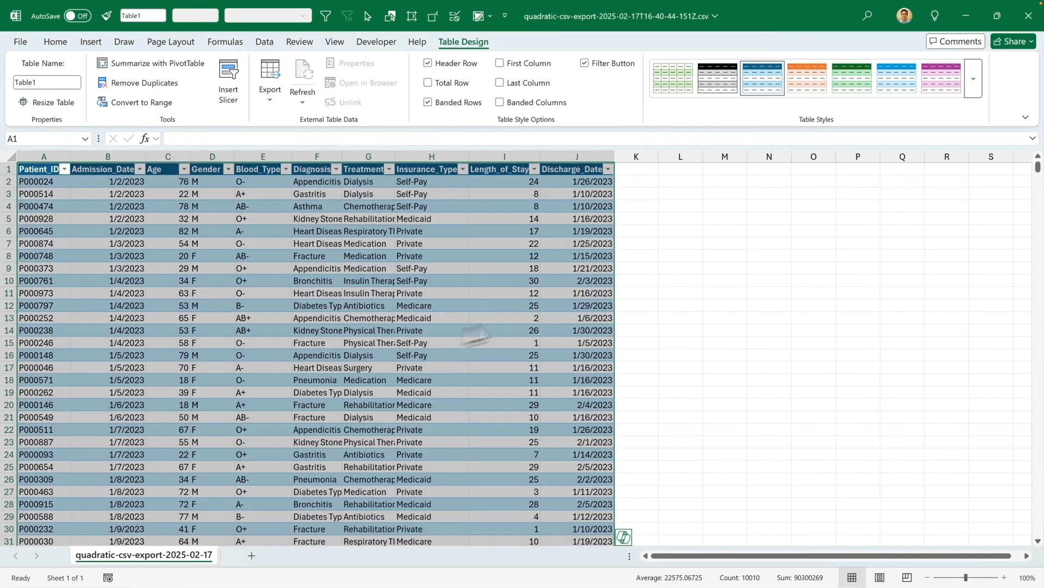
pyautogui.click(974, 87)
pyautogui.click(781, 135)
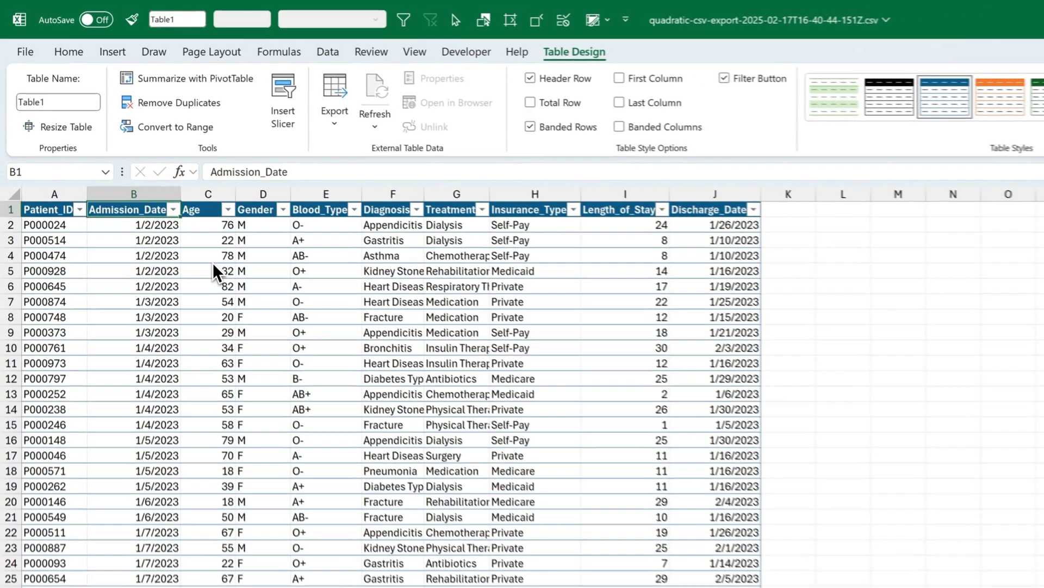
# - Start Save As and choose Excel Workbook (*.xlsx) as the file type
pyautogui.press('F12')
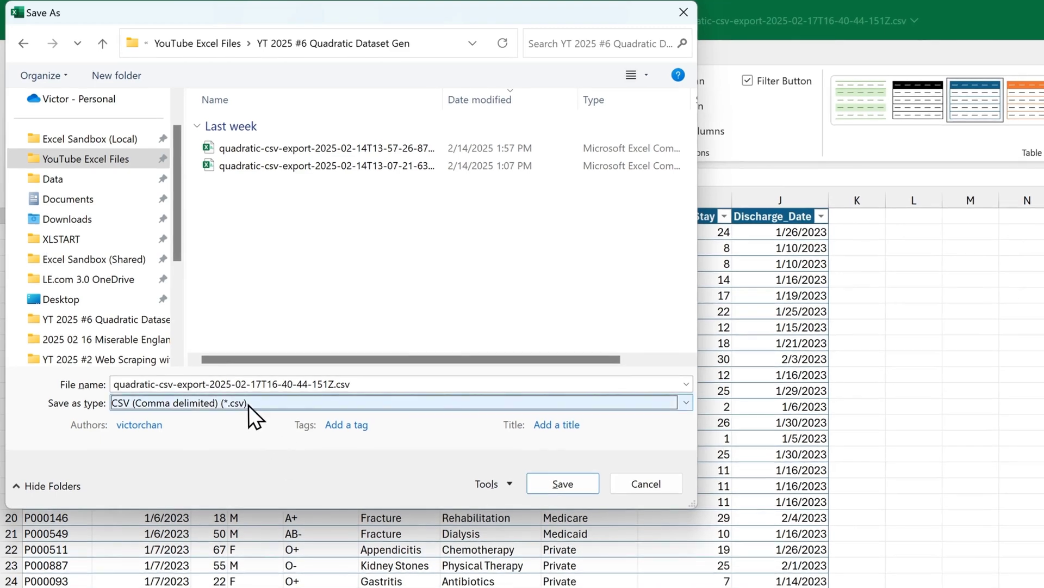
pyautogui.click(129, 408)
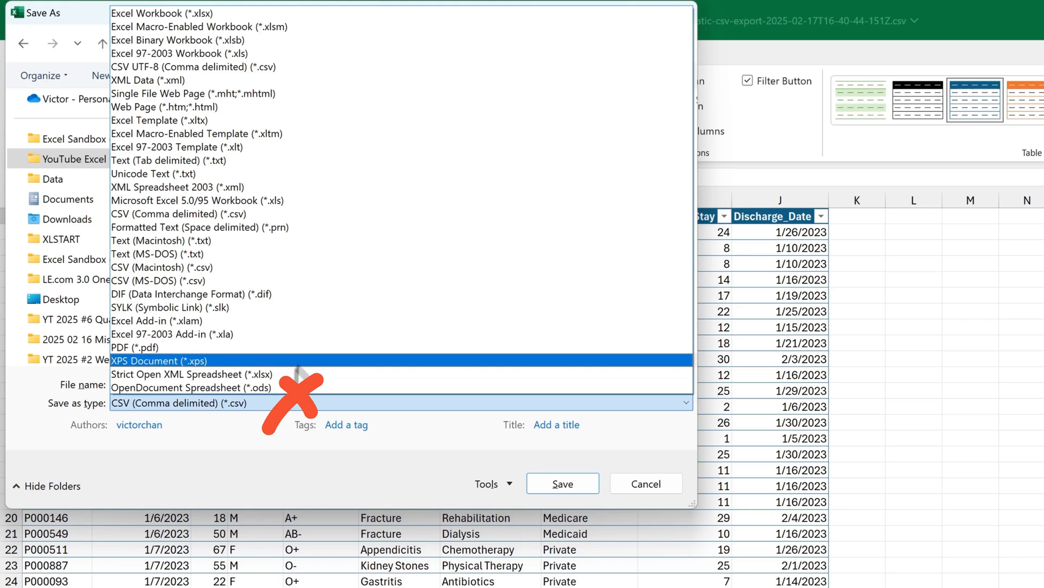
pyautogui.click(271, 12)
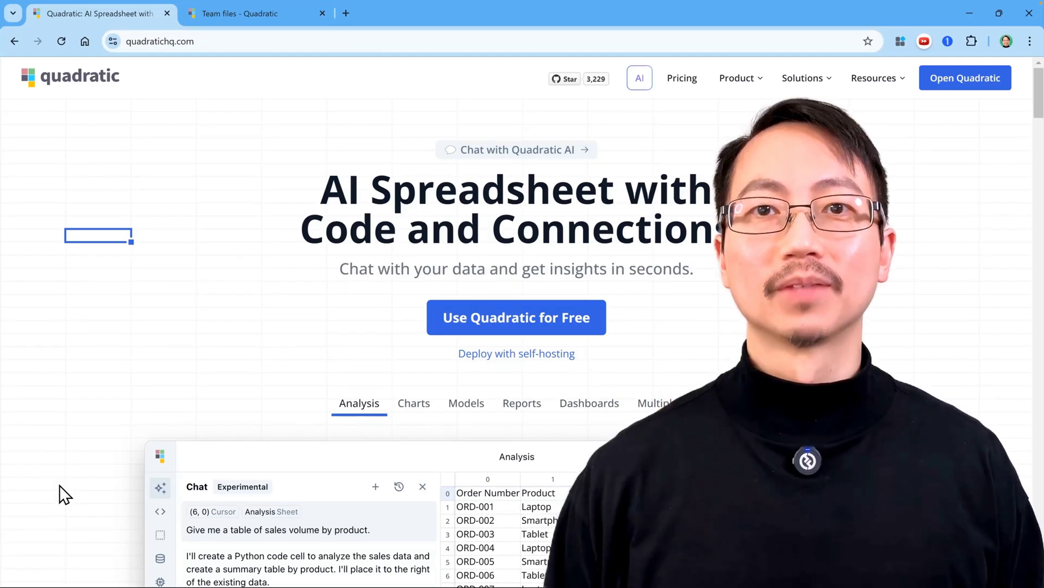
# - Scroll through the homepage feature demos and preview the Healthcare and Real Estate sheets
pyautogui.scroll(-1, 60, 484)
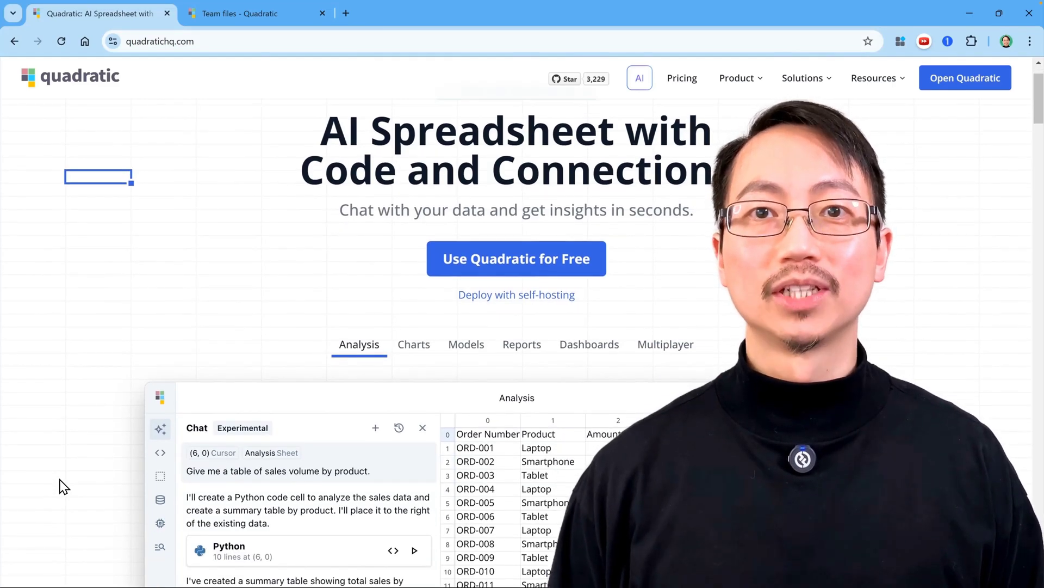
pyautogui.scroll(-3, 63, 486)
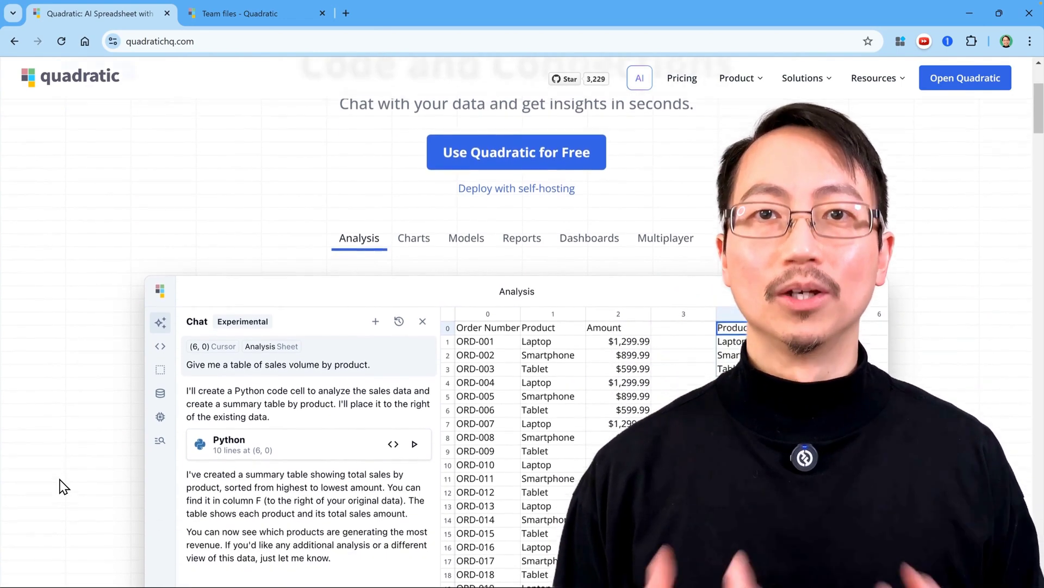
pyautogui.scroll(-9, 63, 486)
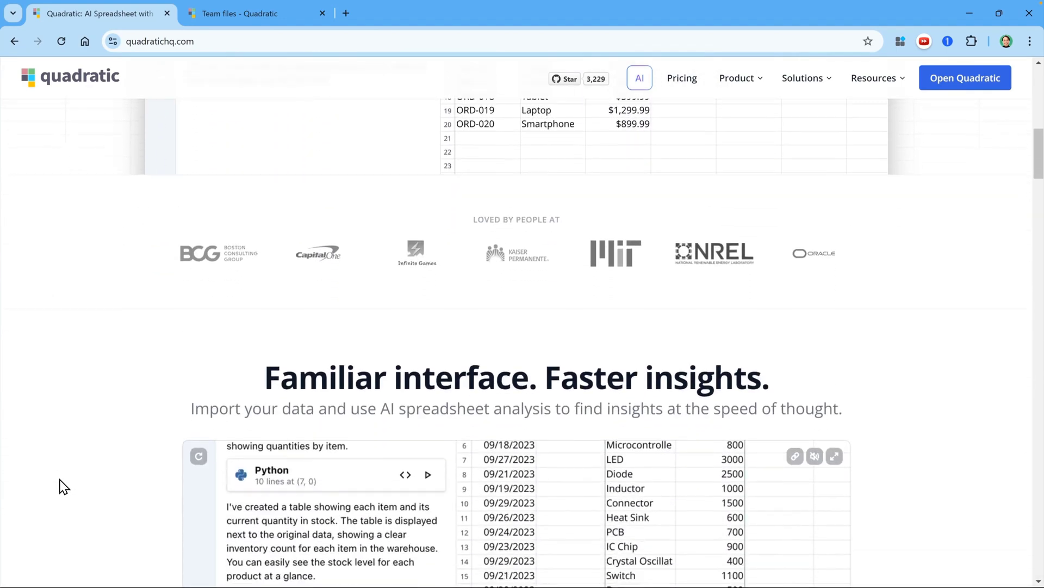
pyautogui.scroll(-1, 61, 480)
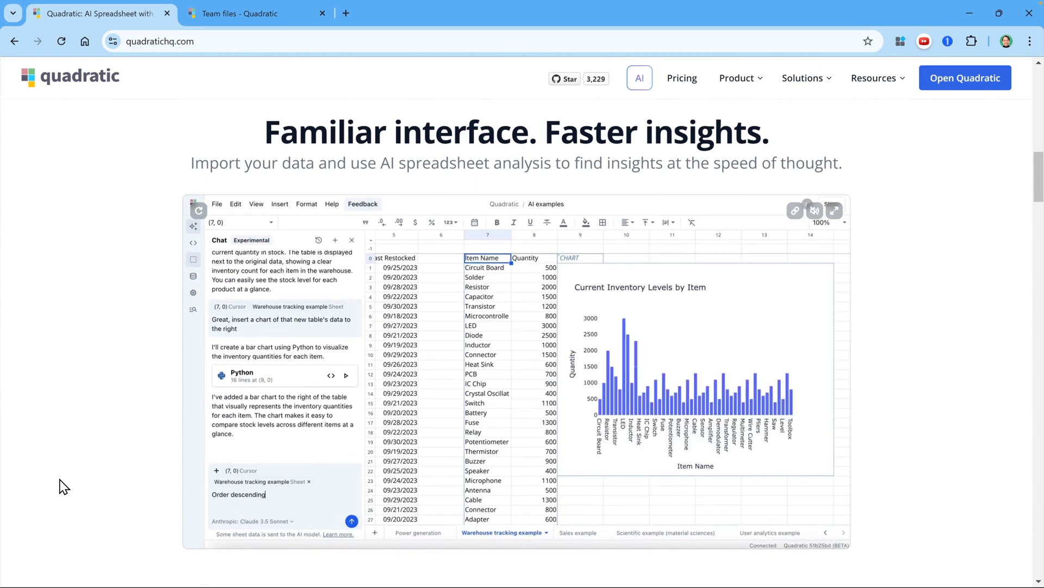
pyautogui.scroll(-9, 64, 486)
pyautogui.scroll(-1, 64, 486)
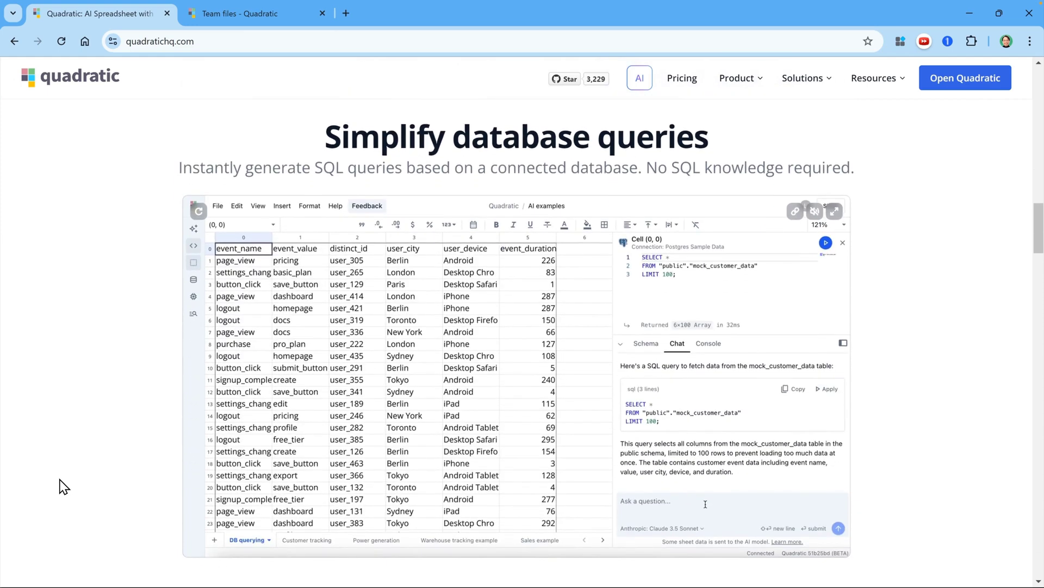
pyautogui.scroll(-10, 60, 488)
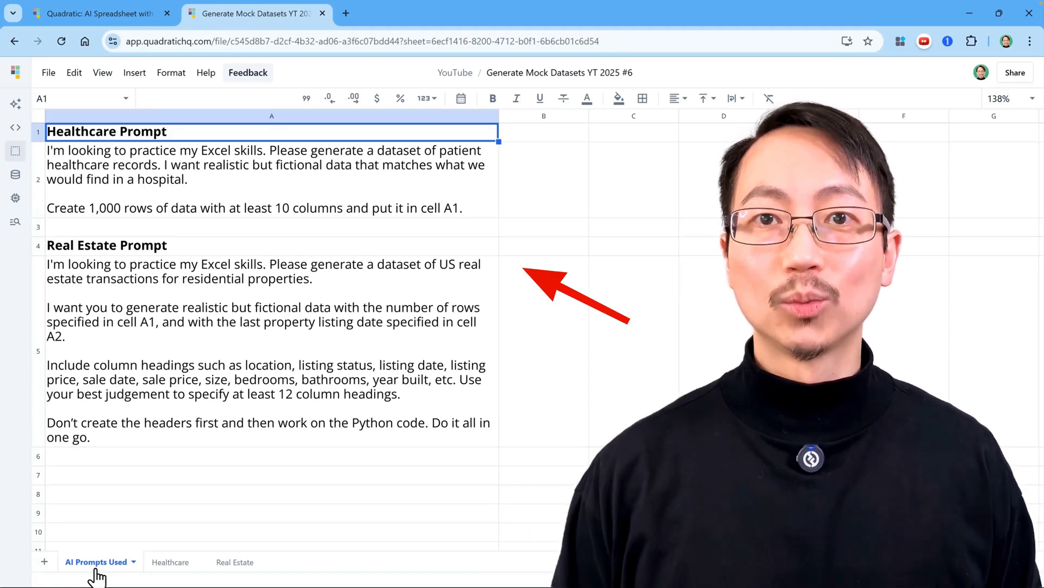
pyautogui.click(173, 565)
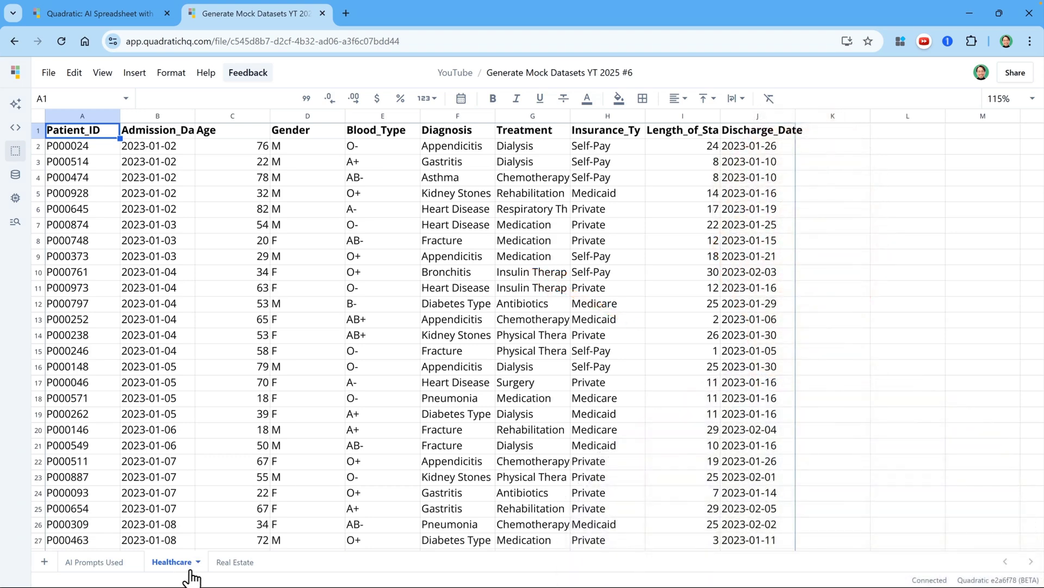
pyautogui.click(236, 563)
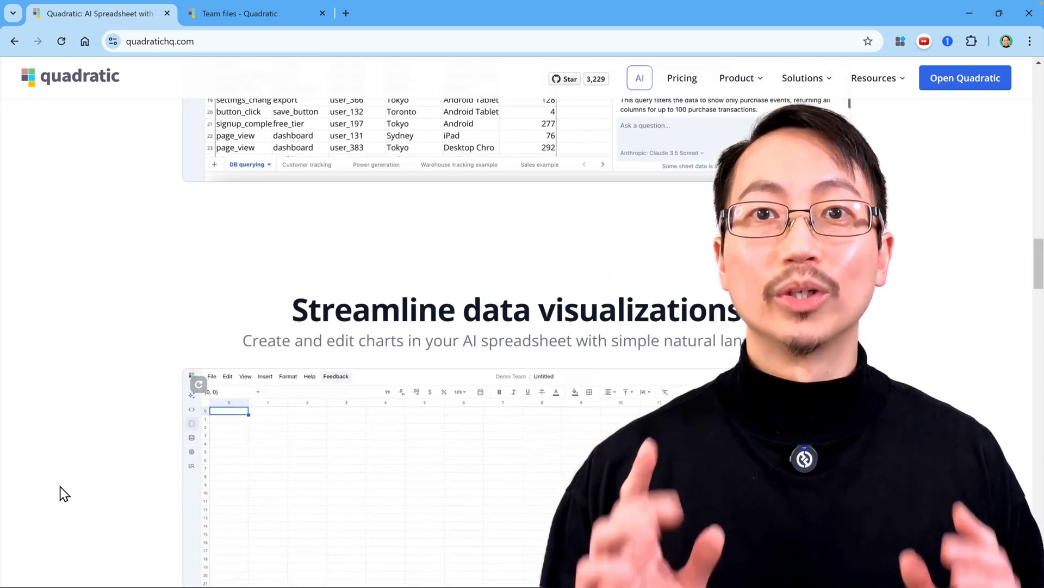
# - Scroll the homepage past Code Cells, Database Connections, investors and Security to 'The spreadsheet with AI' banner
pyautogui.scroll(-3, 60, 487)
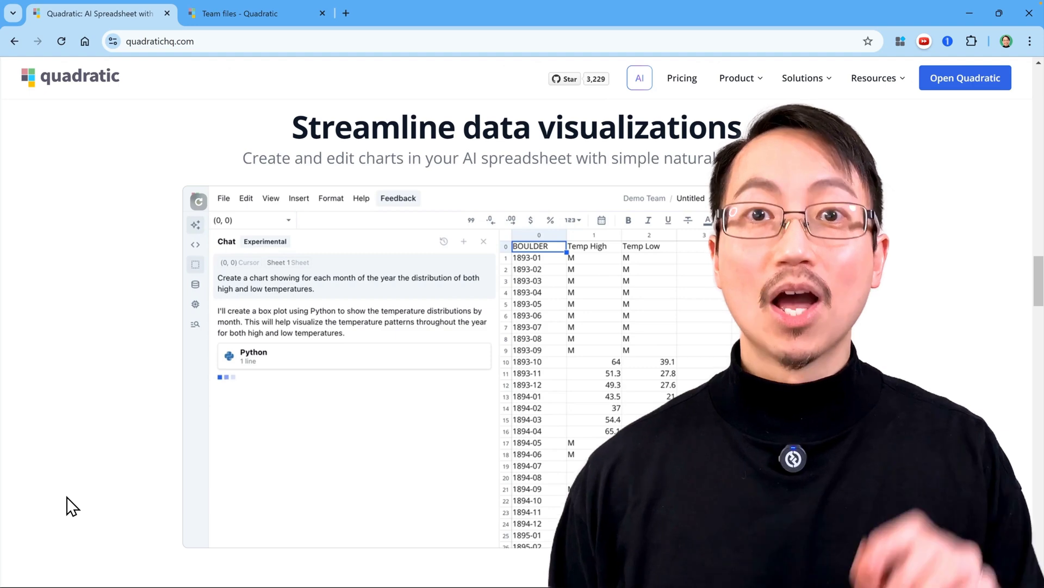
pyautogui.scroll(-5, 71, 503)
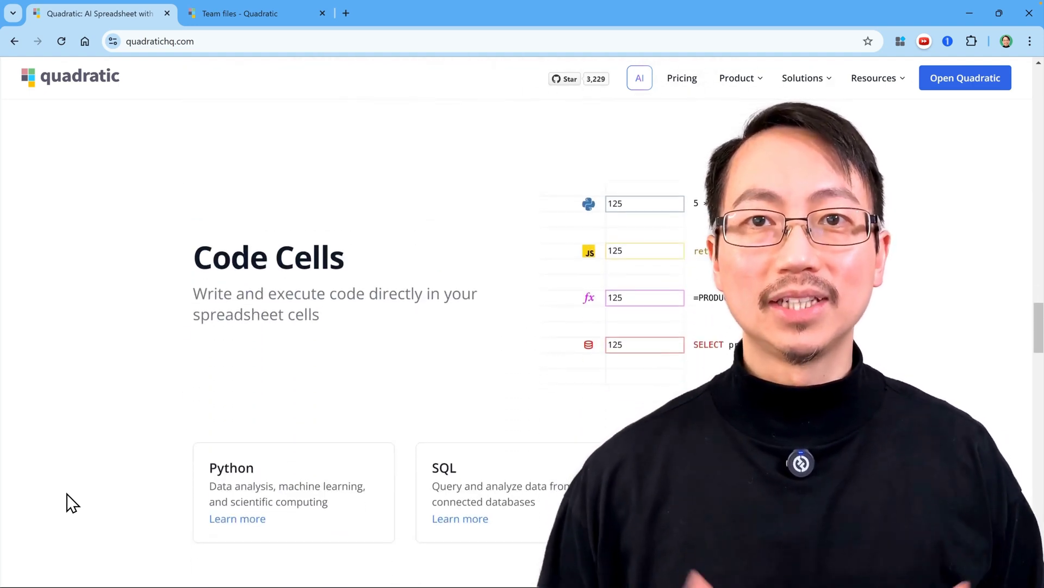
pyautogui.scroll(-2, 70, 503)
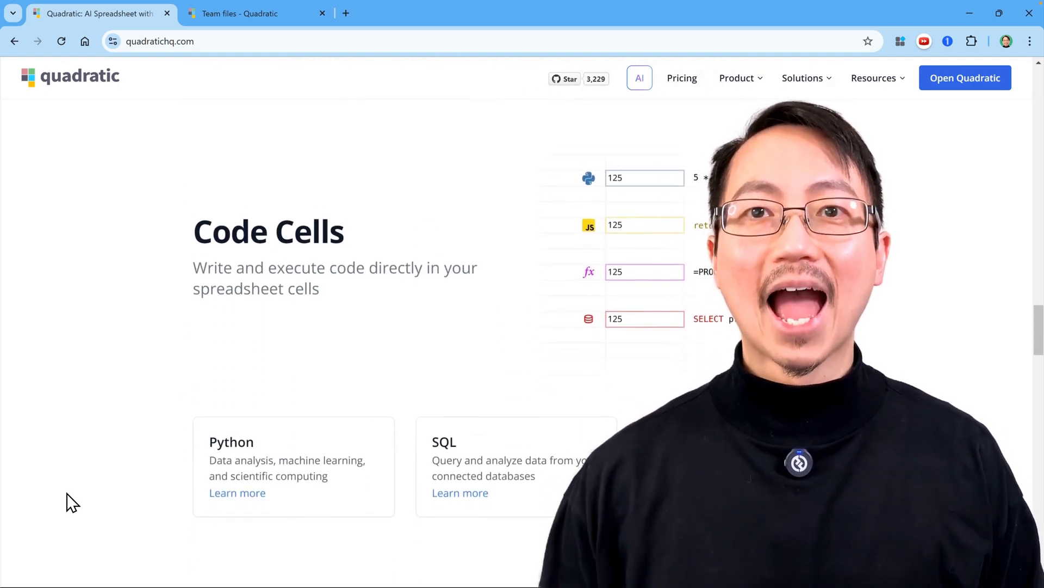
pyautogui.scroll(-6, 70, 503)
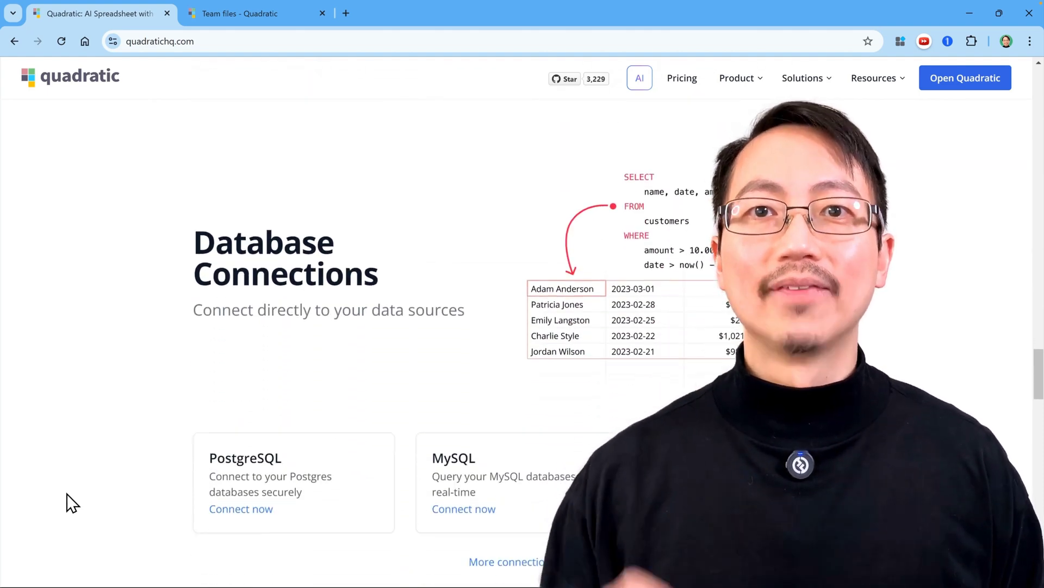
pyautogui.scroll(-7, 71, 503)
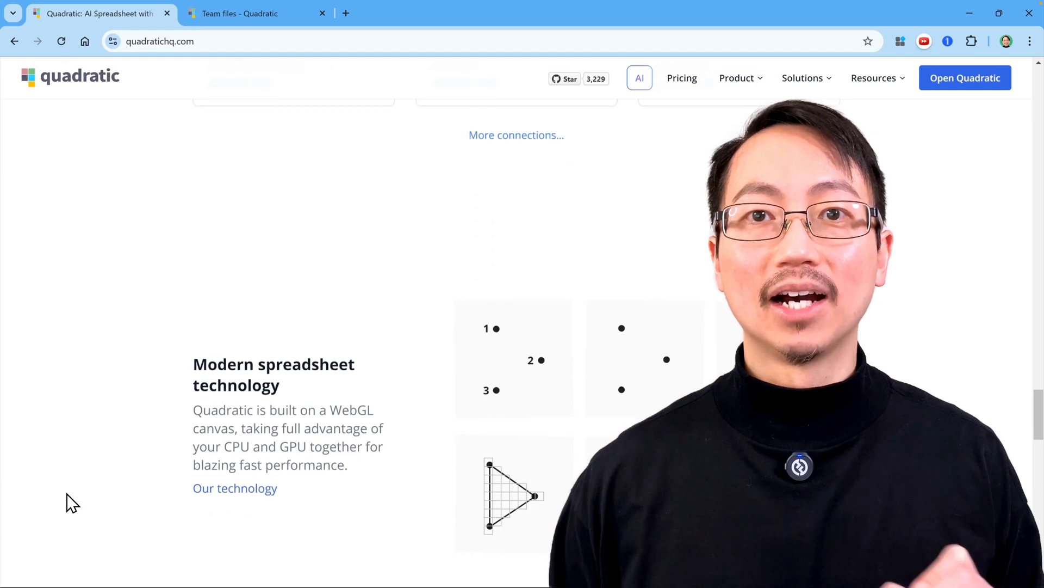
pyautogui.scroll(-5, 67, 493)
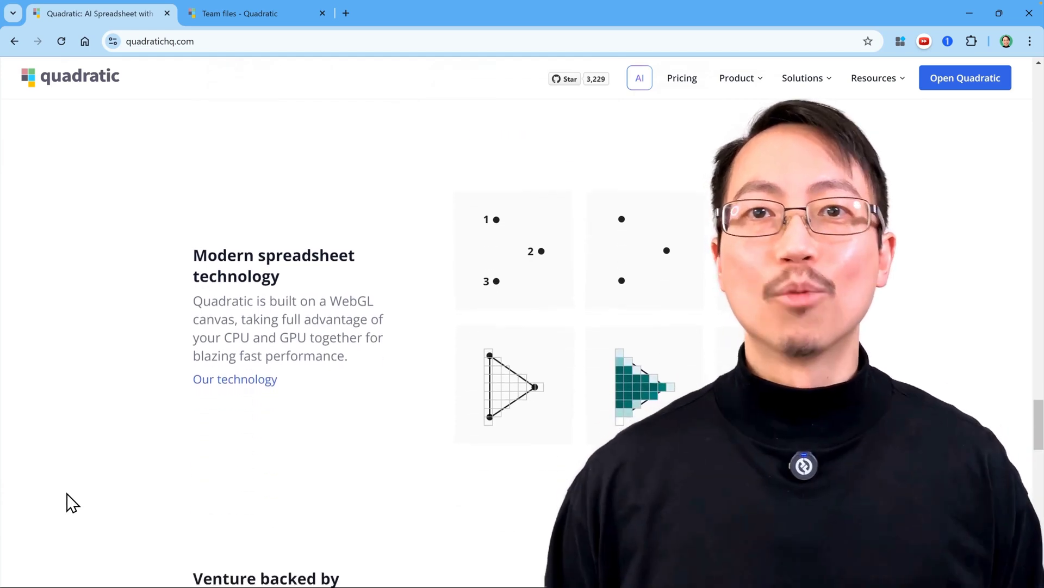
pyautogui.scroll(-5, 66, 493)
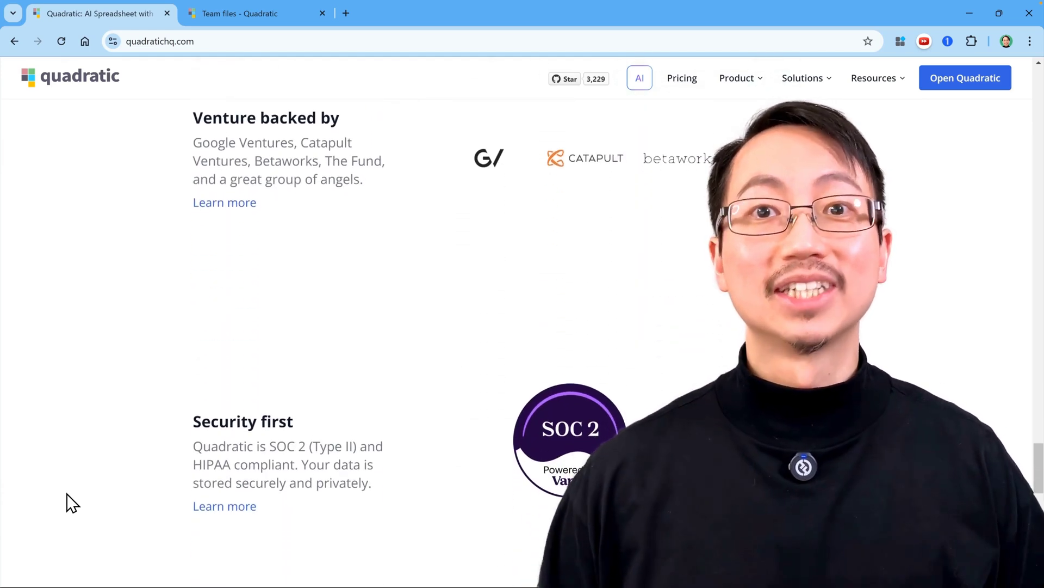
pyautogui.scroll(-3, 70, 503)
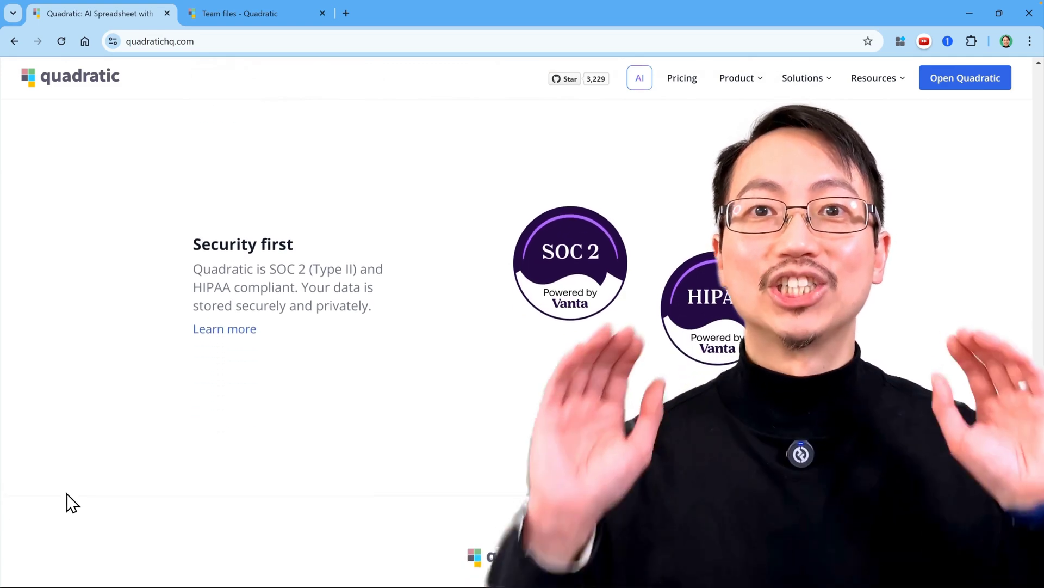
pyautogui.scroll(-5, 72, 504)
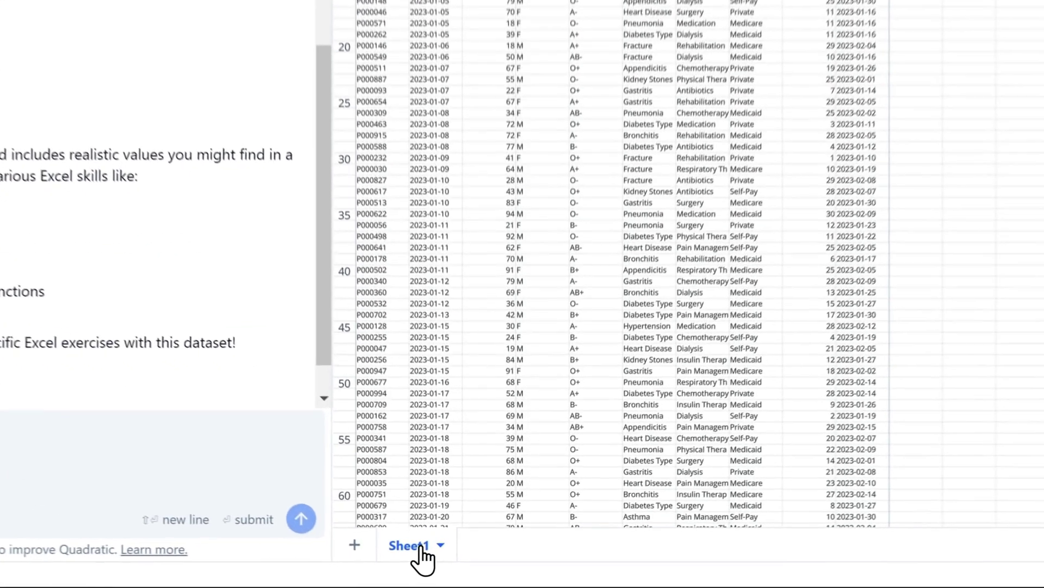
# - Rename the Sheet1 tab holding the patient data to Healthcare
pyautogui.rightClick(460, 563)
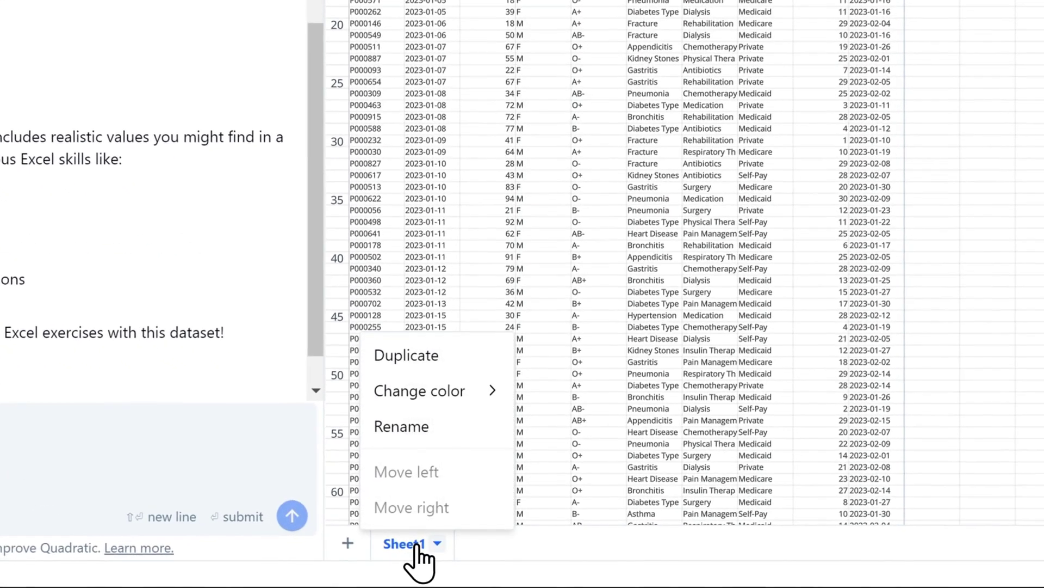
pyautogui.click(449, 434)
pyautogui.write('Healthcare')
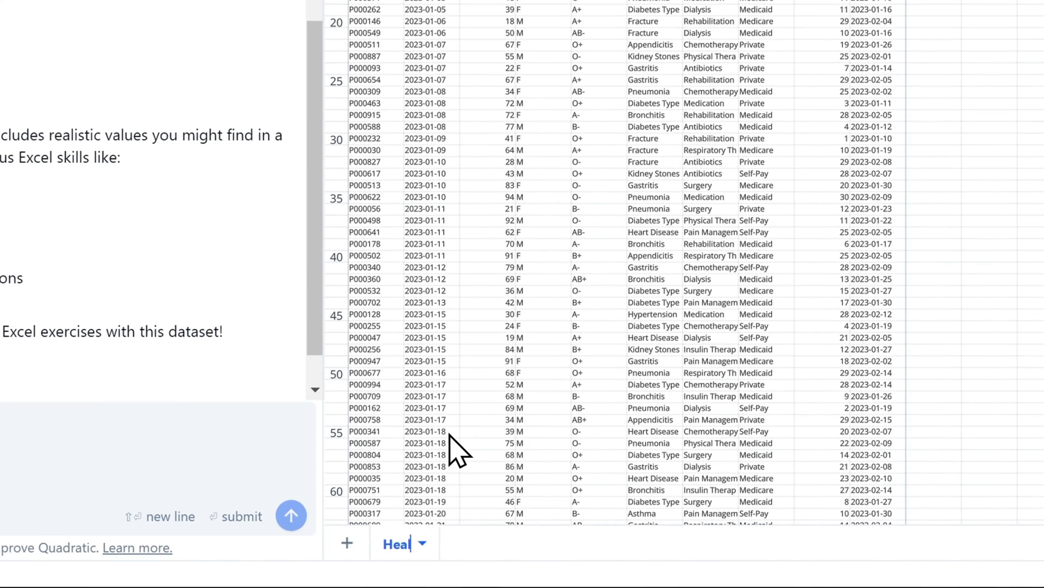
# - Add a new blank sheet and rename it Real Estate
pyautogui.click(349, 543)
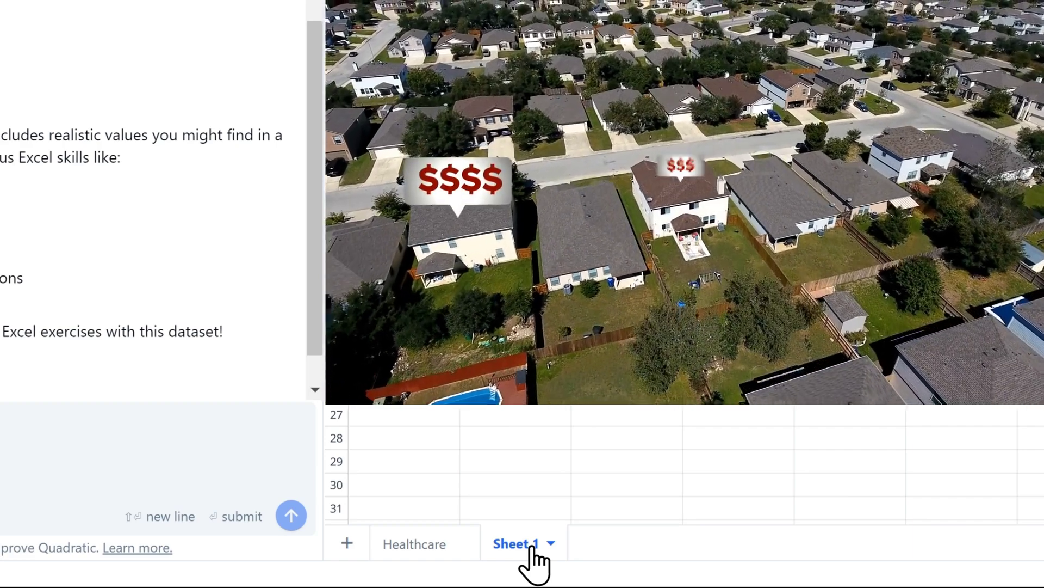
pyautogui.click(524, 558)
pyautogui.click(540, 426)
pyautogui.write('Re')
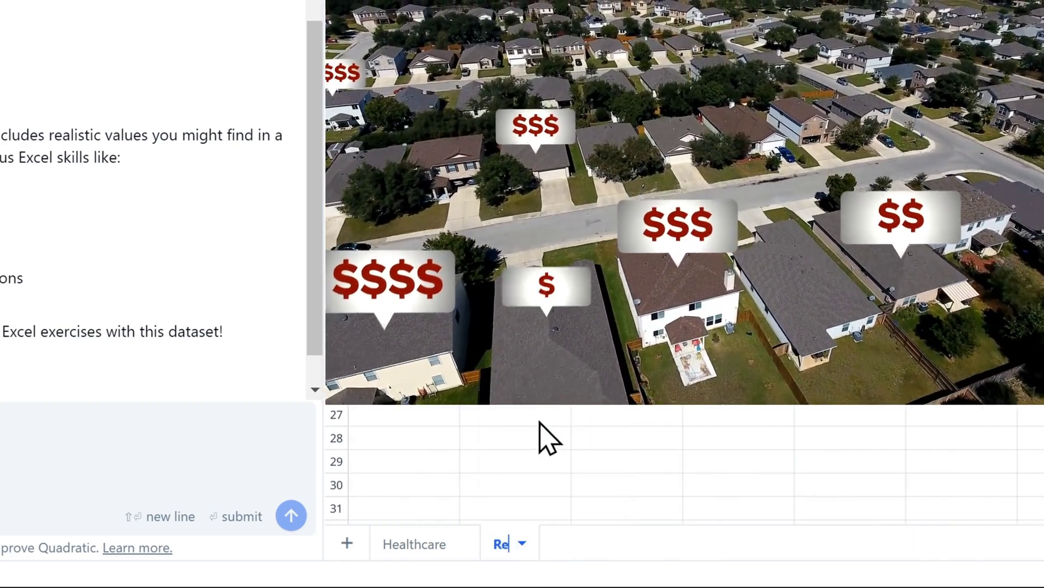
pyautogui.write('al Estate')
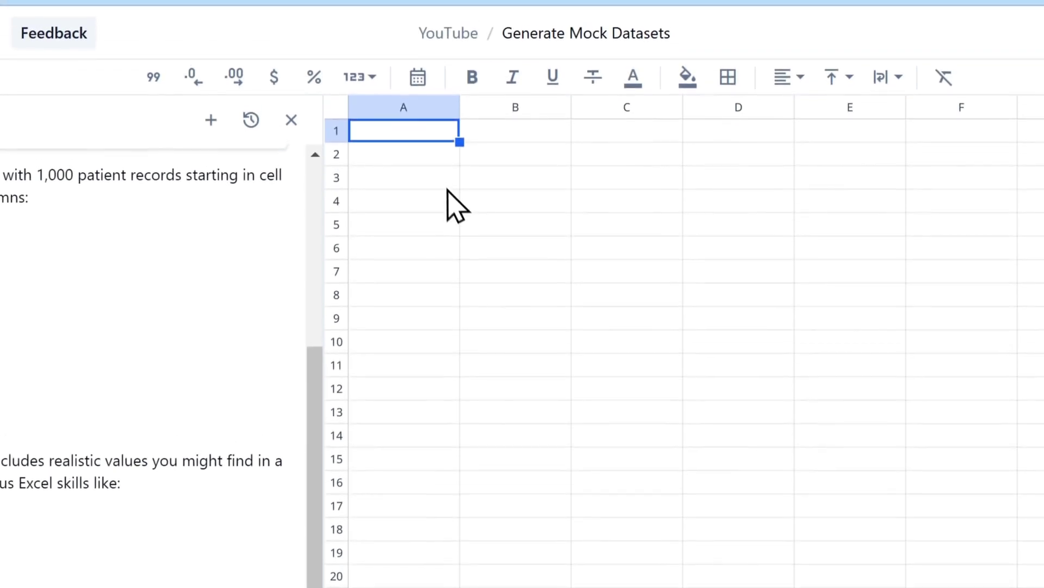
pyautogui.write('2000')
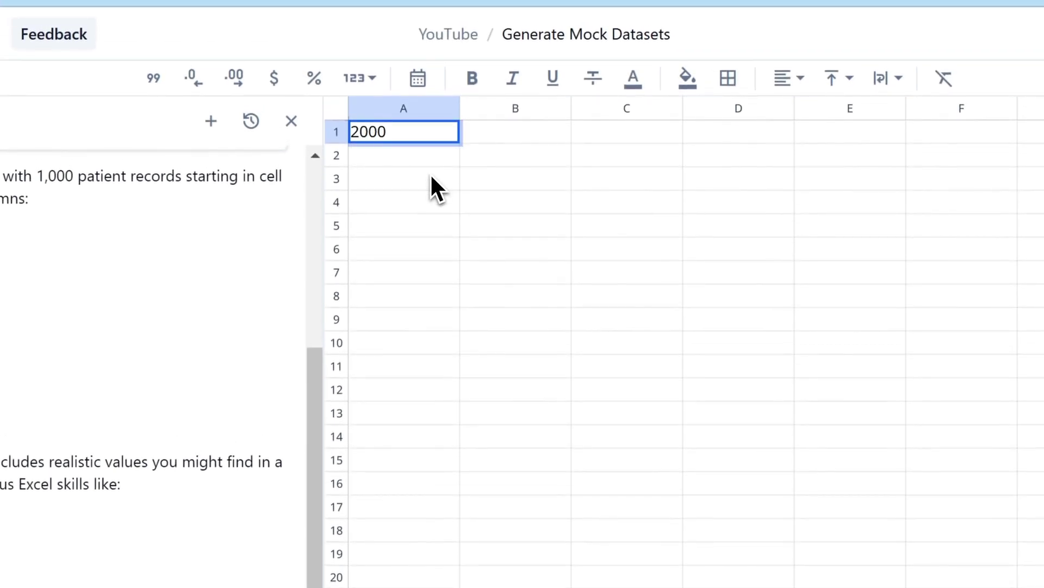
# - Label A1's 2000 as 'rows' and put today's date 02/17/2025 in A2 labelled 'last list date'
pyautogui.press('Tab')
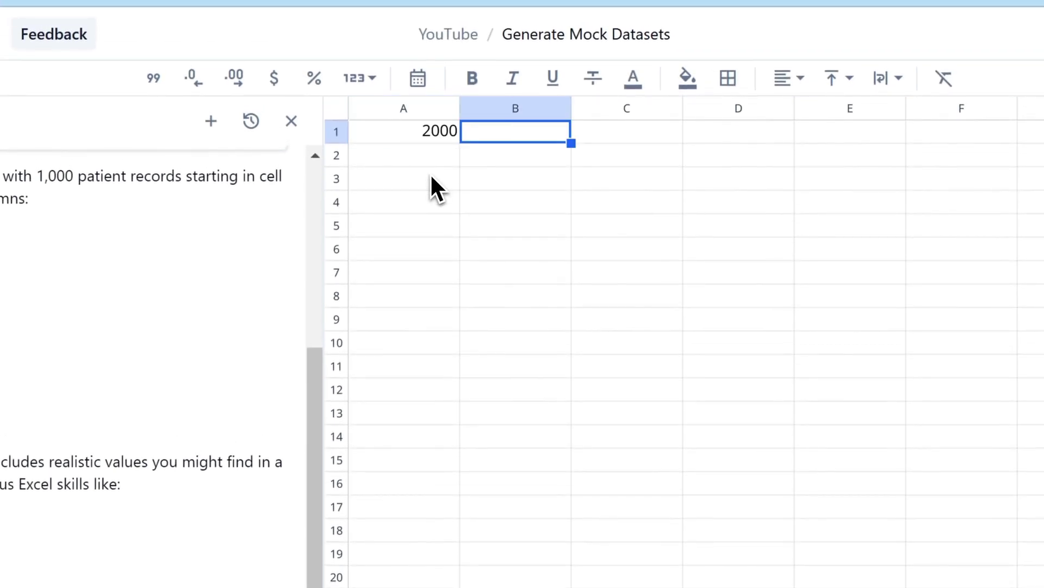
pyautogui.write('rows')
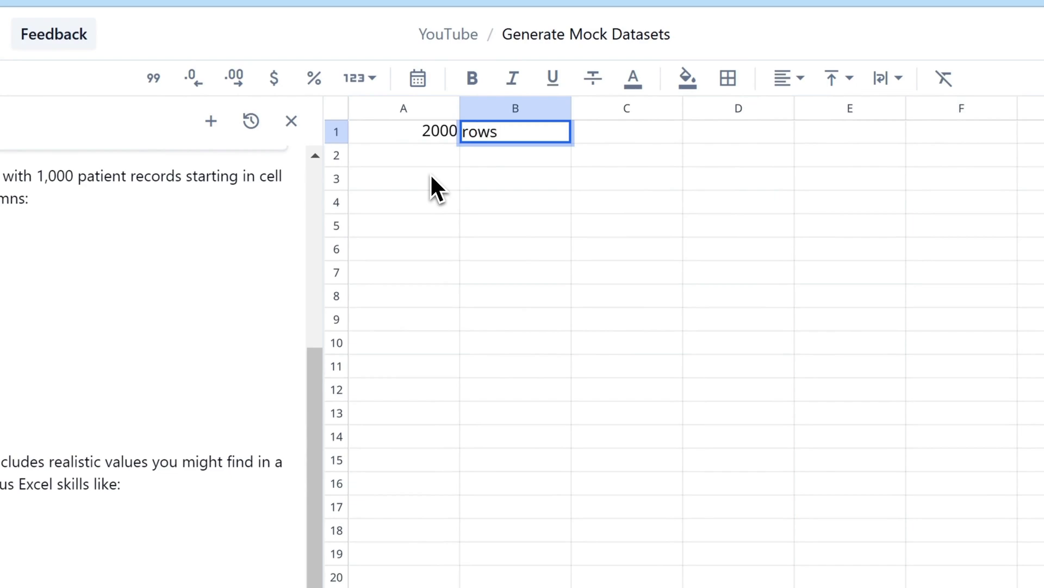
pyautogui.press('Return')
pyautogui.press('Left')
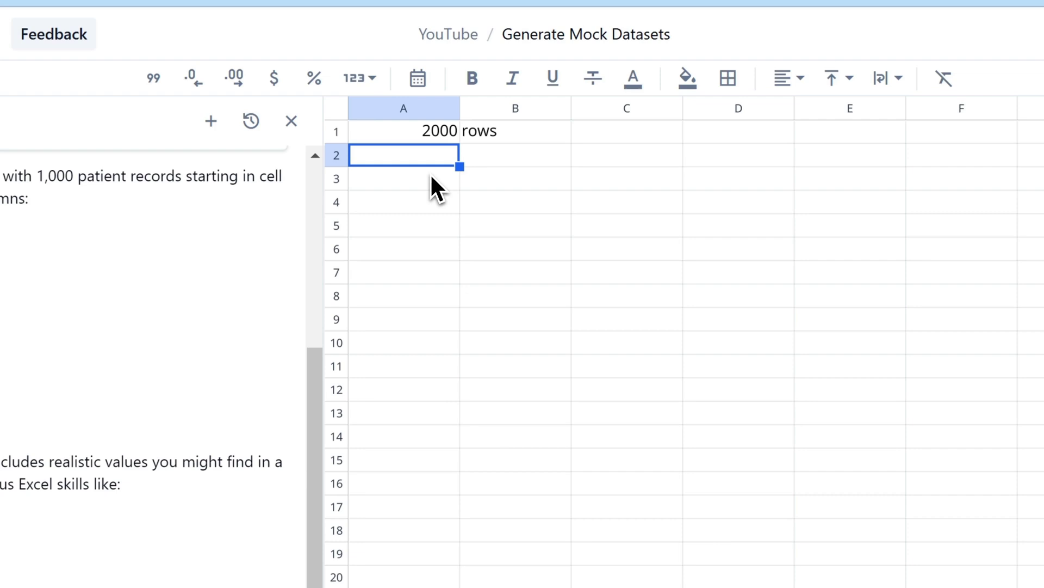
pyautogui.hotkey('ctrl', ';')
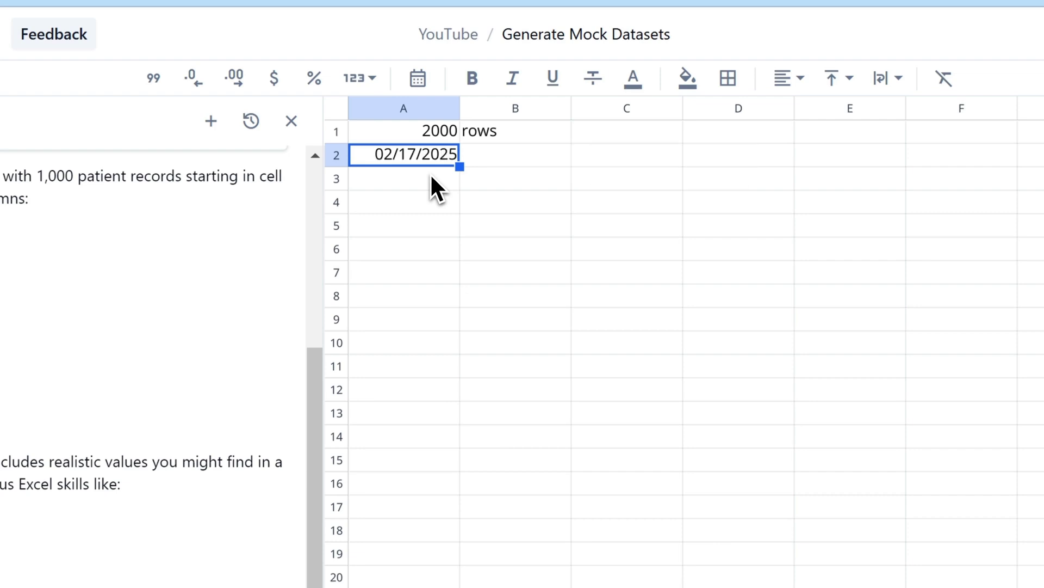
pyautogui.press('Right')
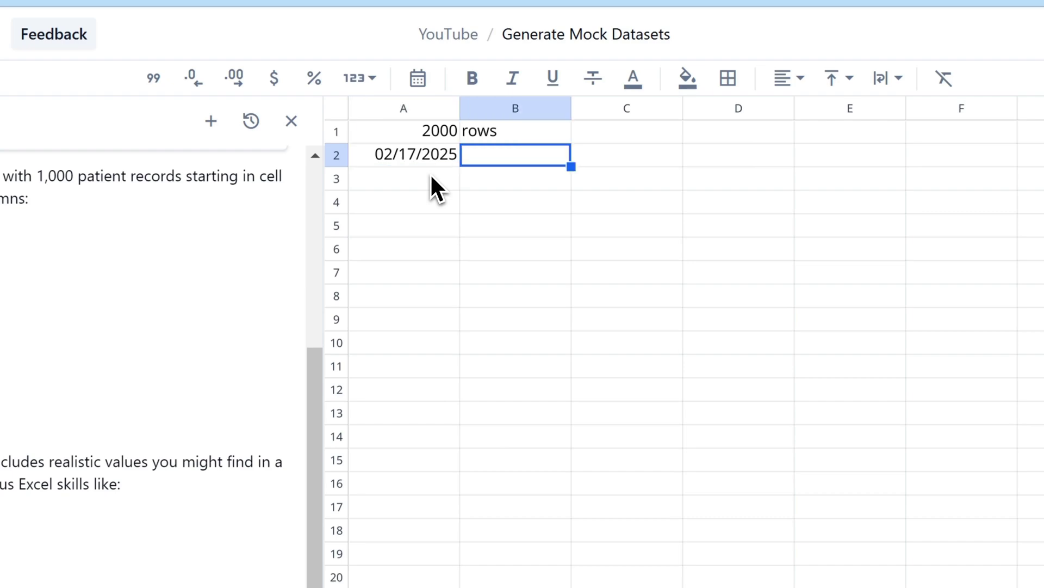
pyautogui.write('last list d')
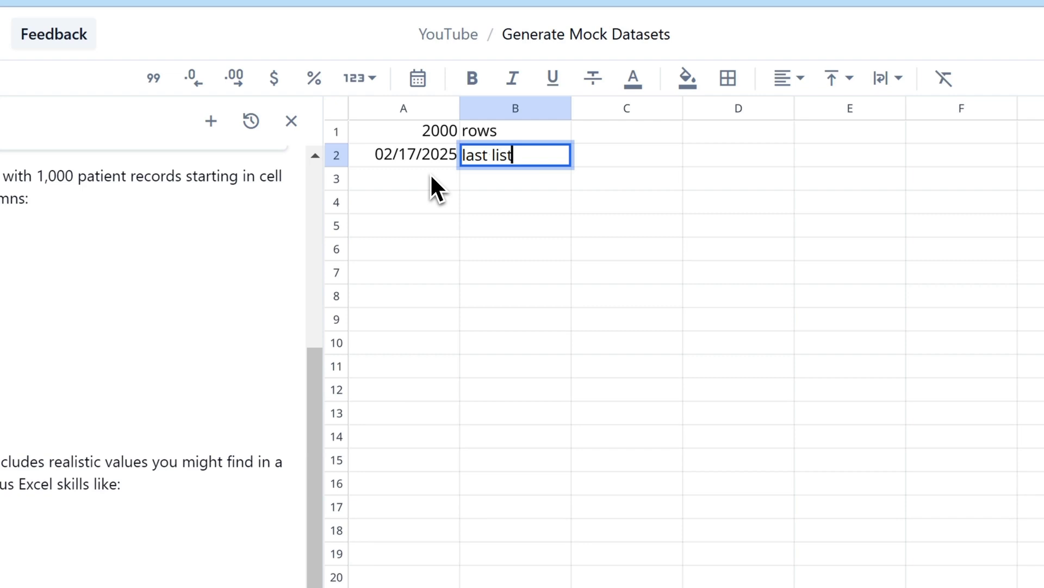
pyautogui.write('ate')
pyautogui.press('Return')
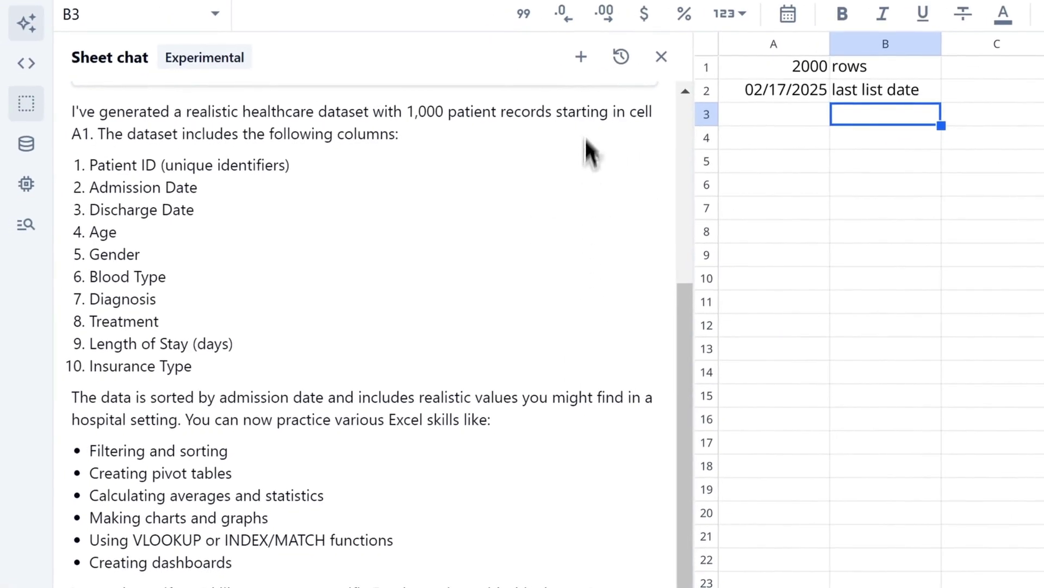
# - Start a new Sheet chat, confirm the healthcare conversation is in history, then return to it
pyautogui.click(581, 56)
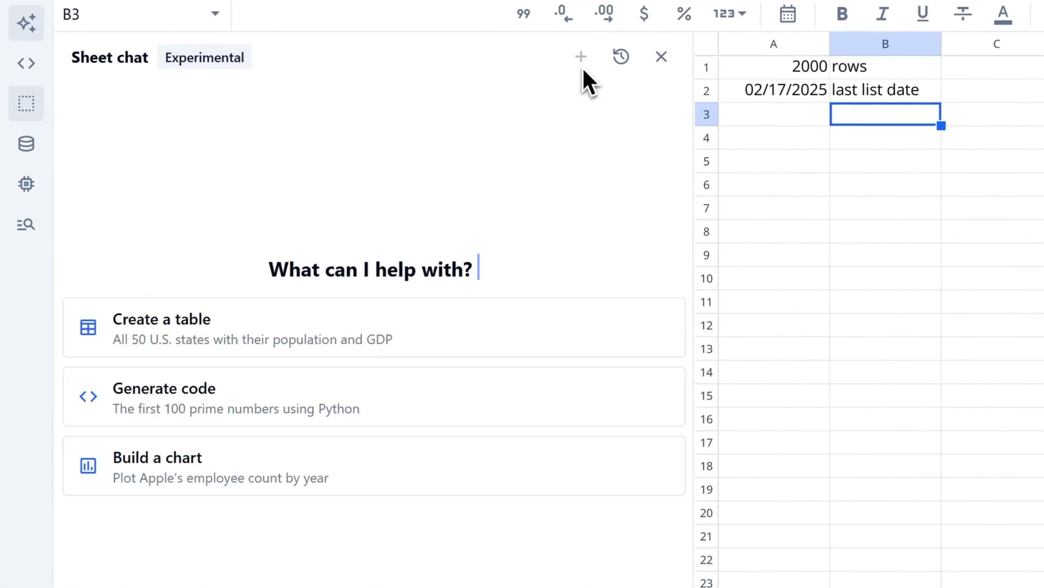
pyautogui.click(626, 67)
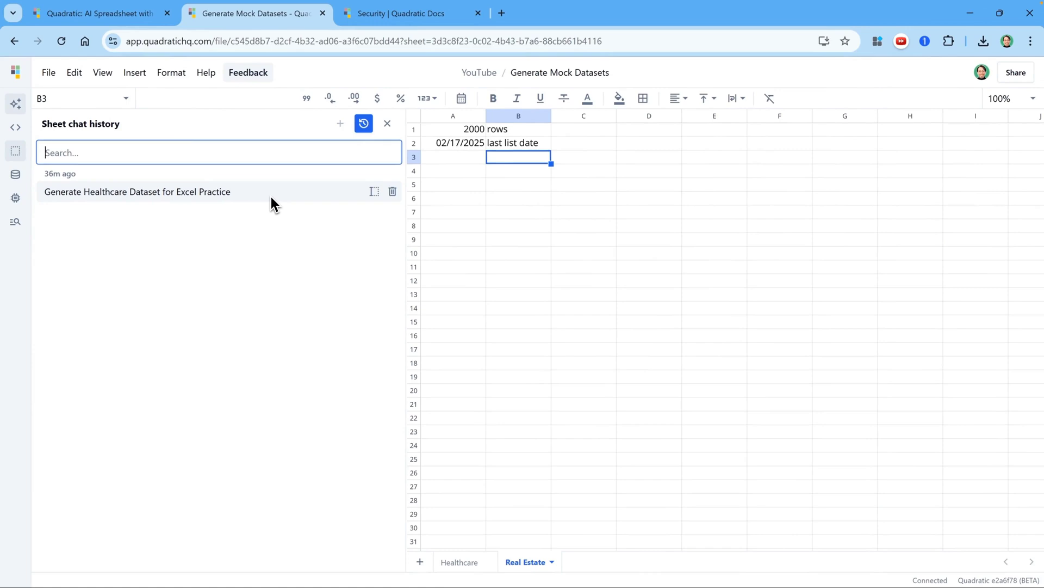
pyautogui.click(363, 125)
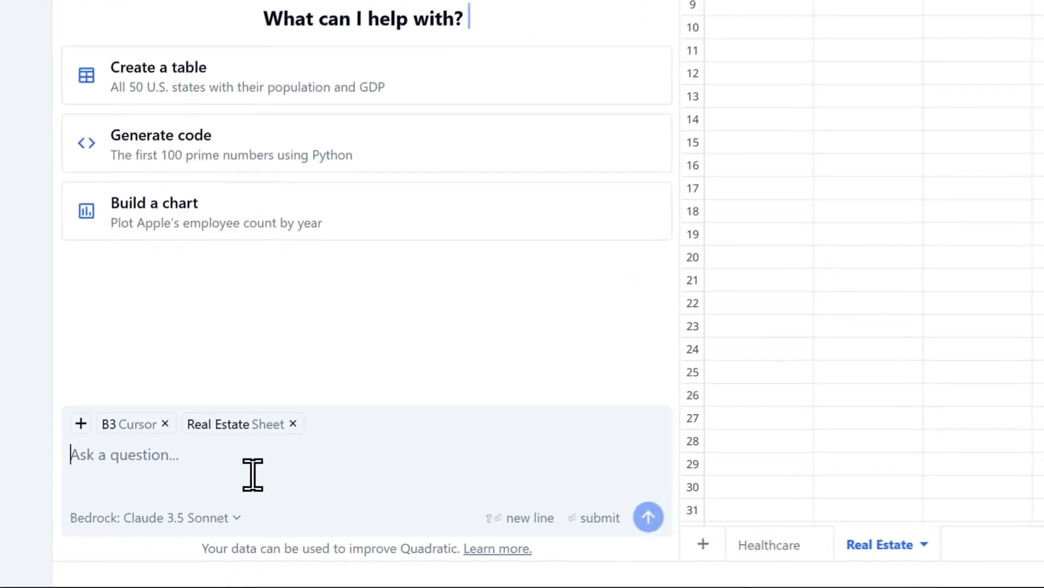
# - Enter a four-paragraph US real estate dataset prompt using A1 rows, A2 date and 12+ columns
pyautogui.write("I'm looking to practice my Excel skills. Please generate a dataset of US real estate transactions for residential properties.")
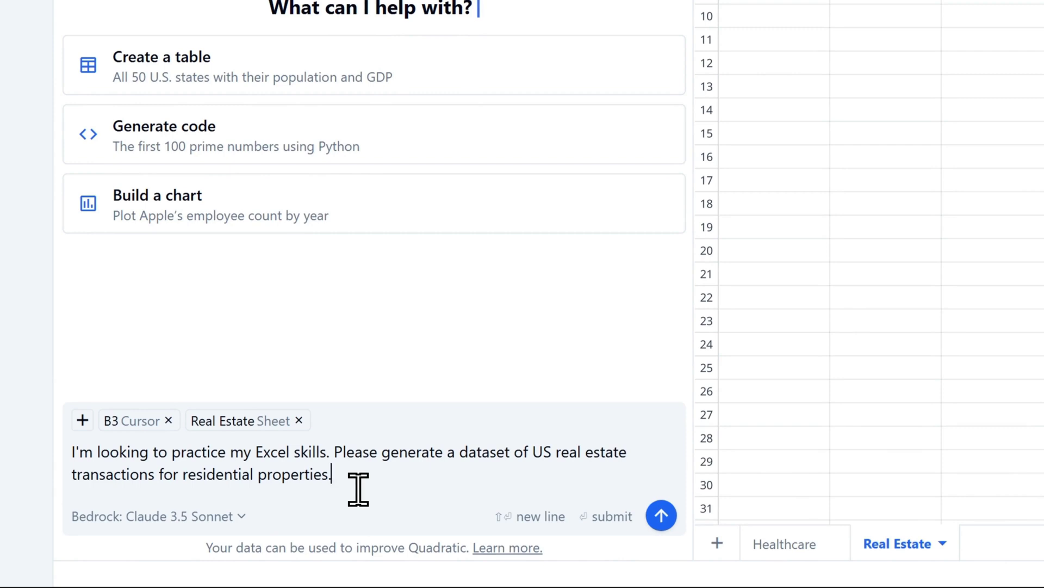
pyautogui.hotkey('shift', 'Return')
pyautogui.hotkey('shift', 'Return')
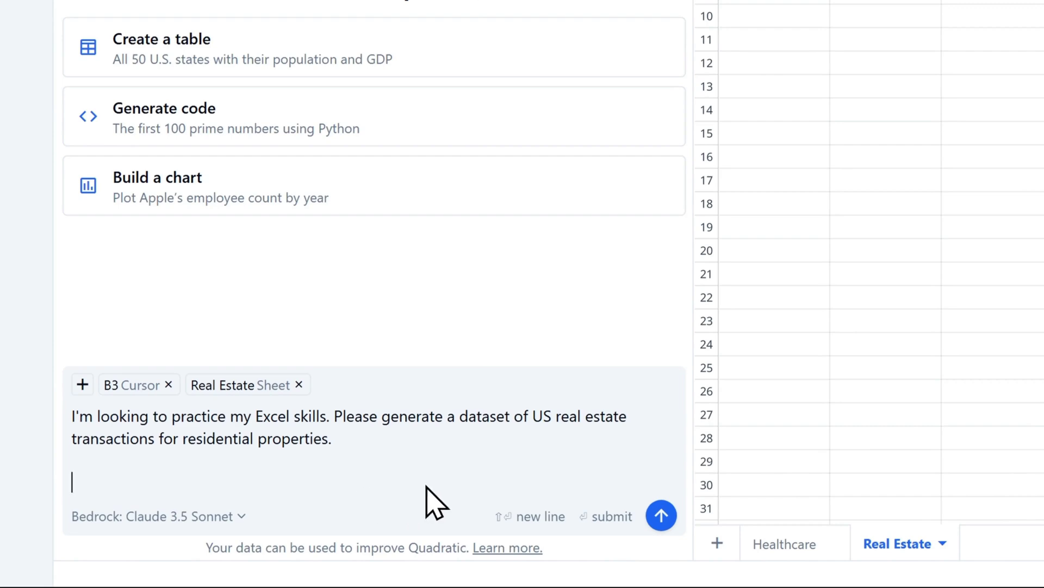
pyautogui.write('I want you to generate realistic but fictional data with the number of rows specified in cell A1, and with the last property listing date specified in cell A2.')
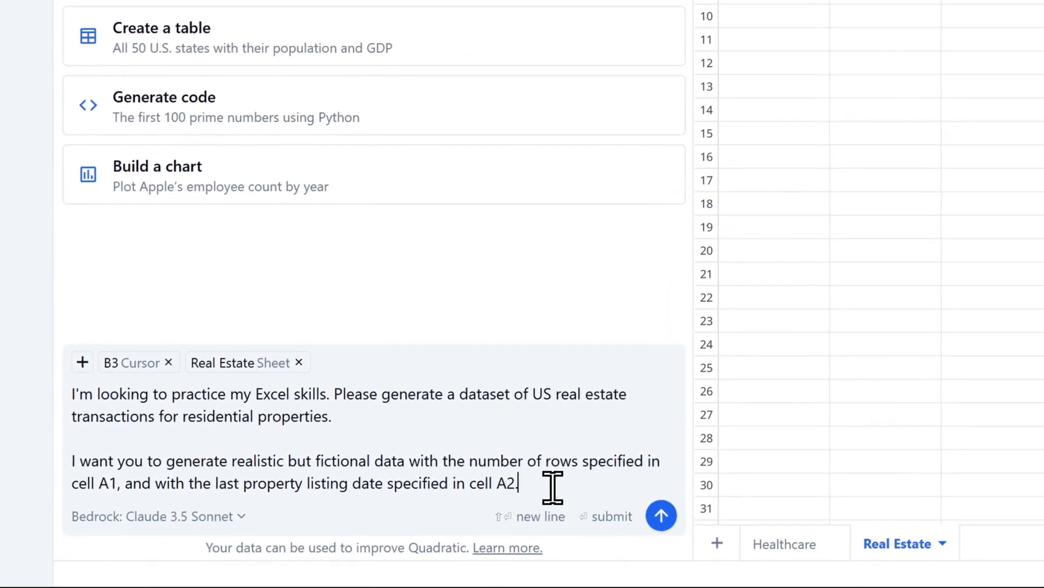
pyautogui.hotkey('shift', 'Return')
pyautogui.hotkey('shift', 'Return')
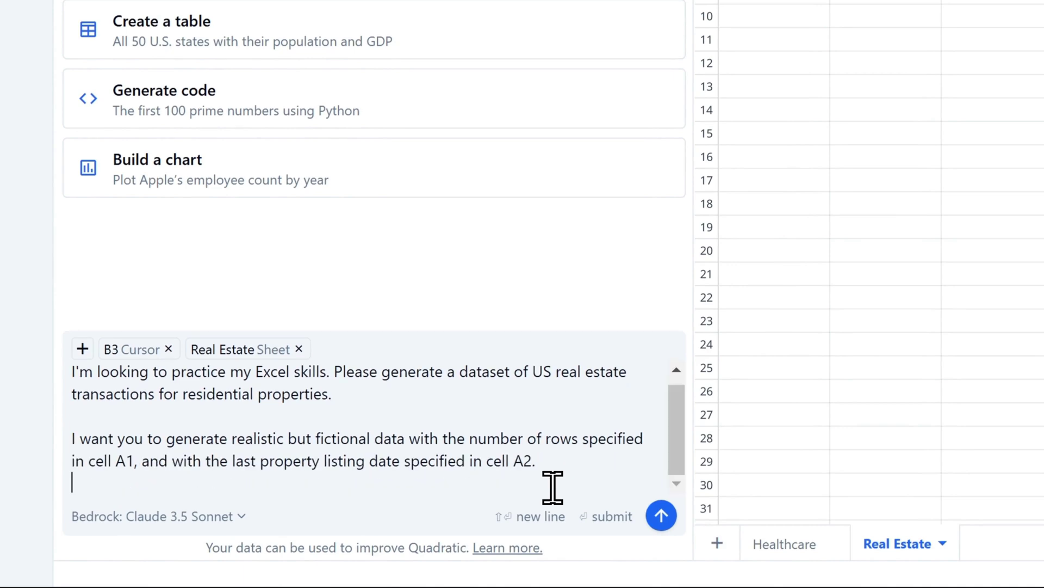
pyautogui.write('Include column headings such as location, listing status, listing date, listing price, sale date, sale price, size, bedrooms, bathrooms, year built, etc. Use your best judgement to specify at least 12 column headings.')
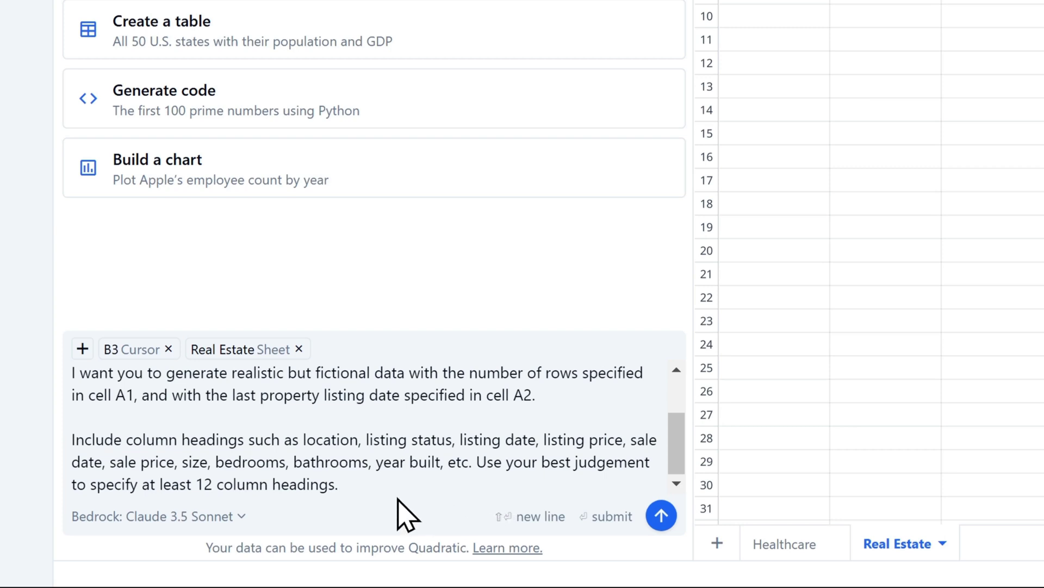
pyautogui.hotkey('shift', 'Return')
pyautogui.hotkey('shift', 'Return')
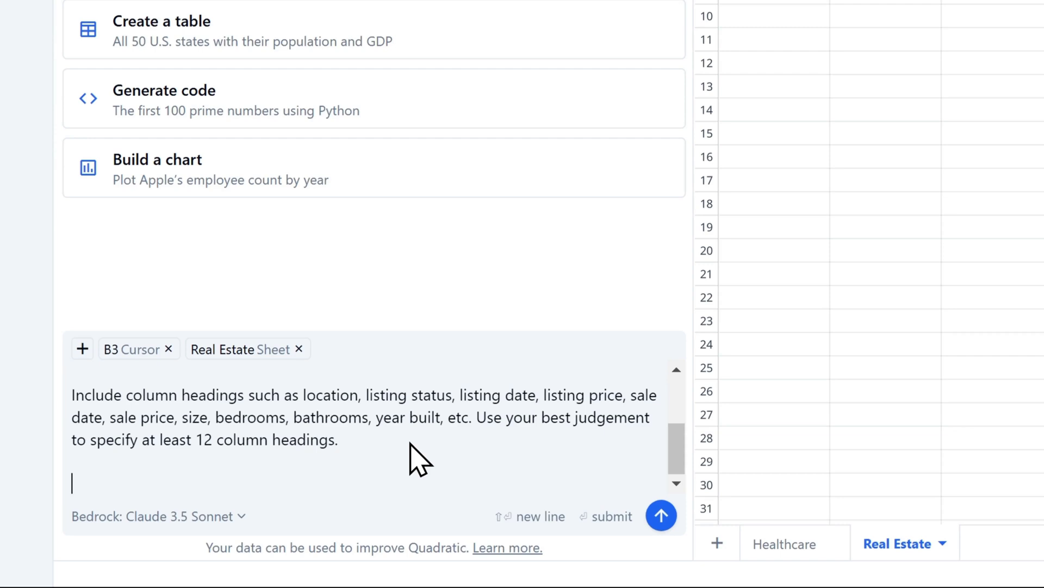
pyautogui.write('Don’t create the headers first and then work on the Python code. Do it all in one go.')
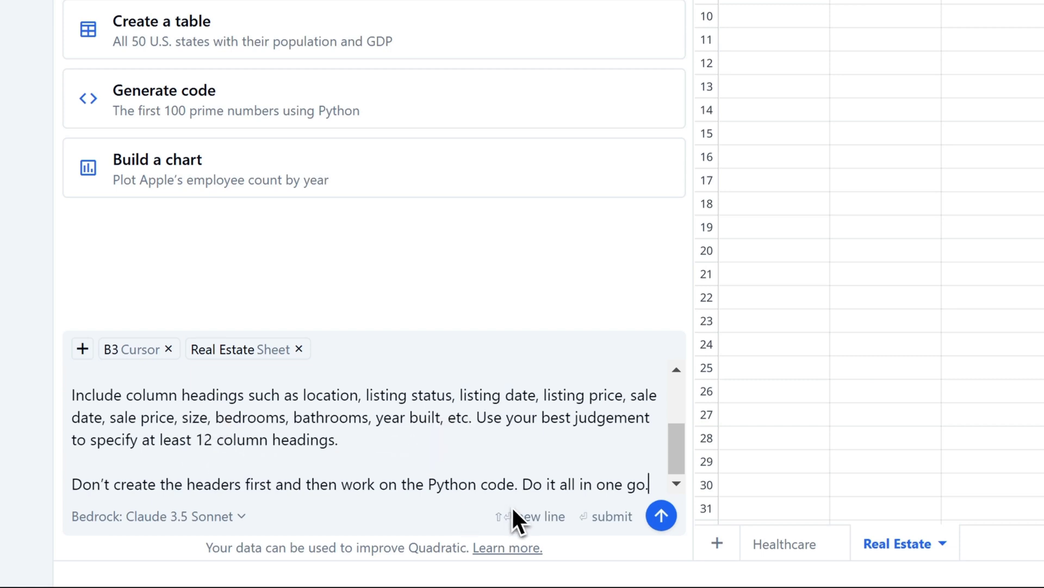
# - Submit the real estate prompt, then view the generated 2000-row dataset at 50% zoom
pyautogui.click(661, 515)
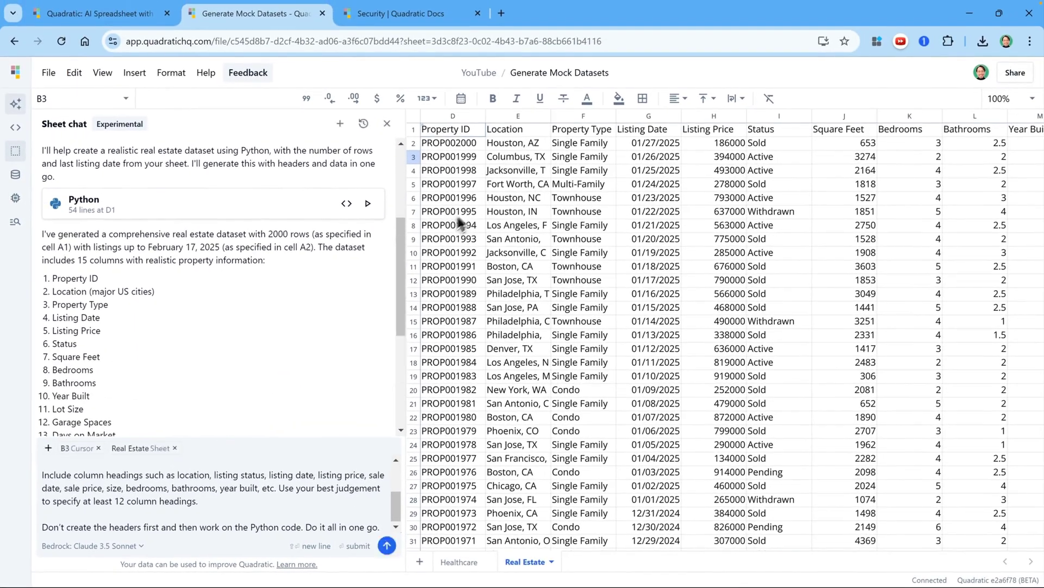
pyautogui.click(1030, 98)
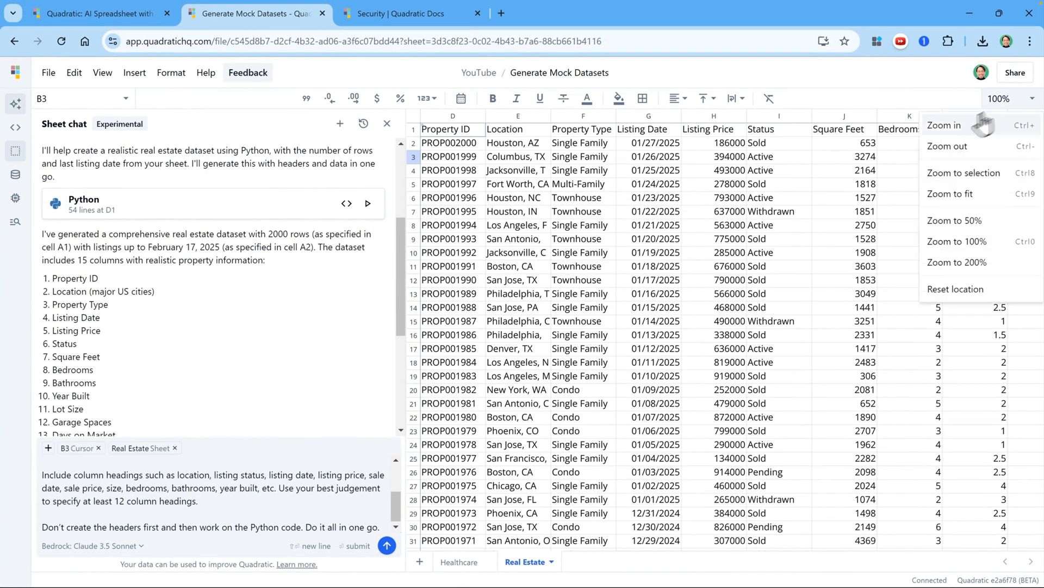
pyautogui.click(1008, 222)
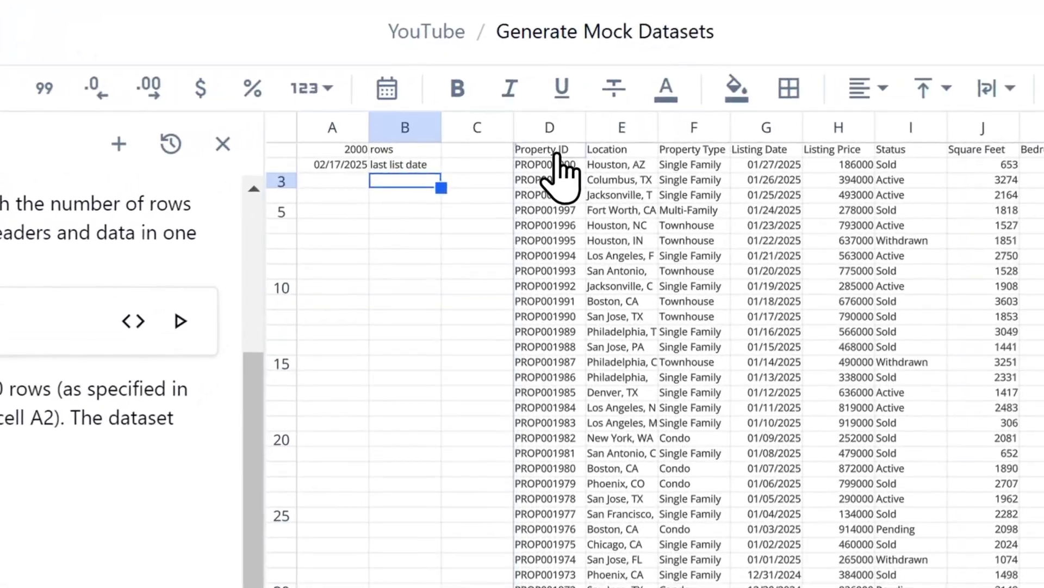
pyautogui.scroll(-20, 568, 244)
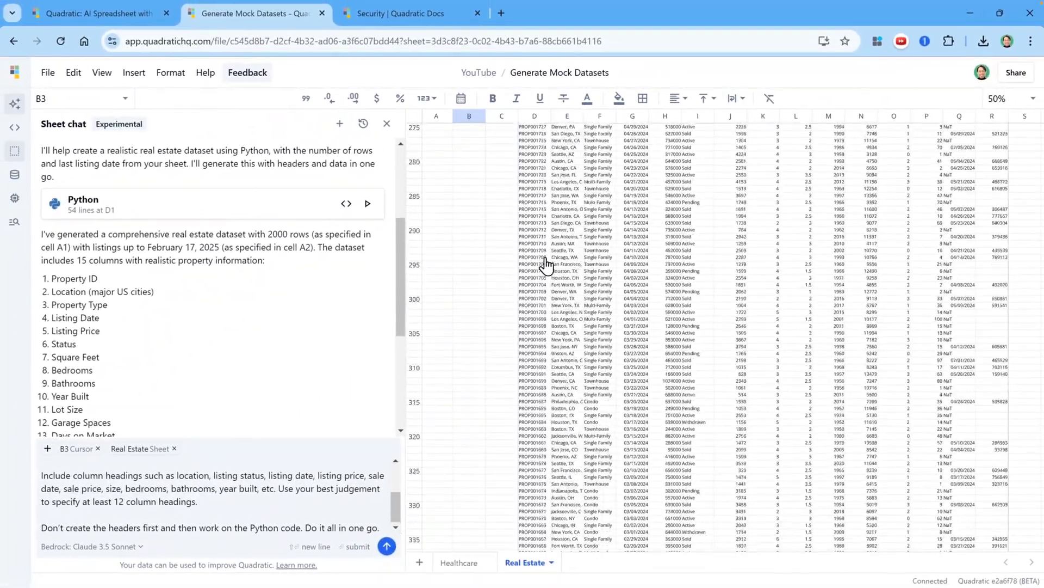
pyautogui.scroll(-20, 546, 256)
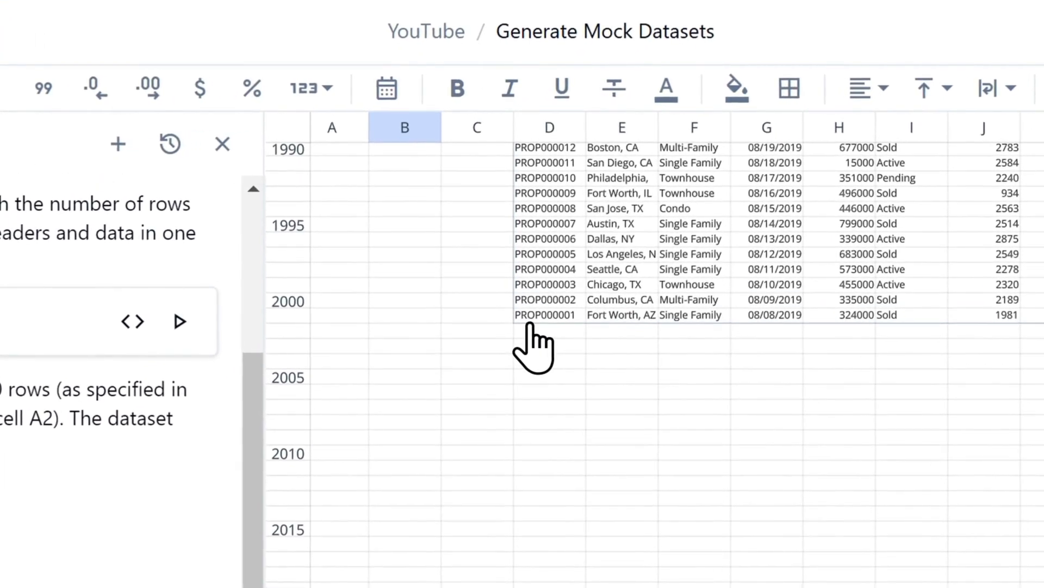
# - Change the row count in A1 to 10000
pyautogui.hotkey('ctrl', 'Up')
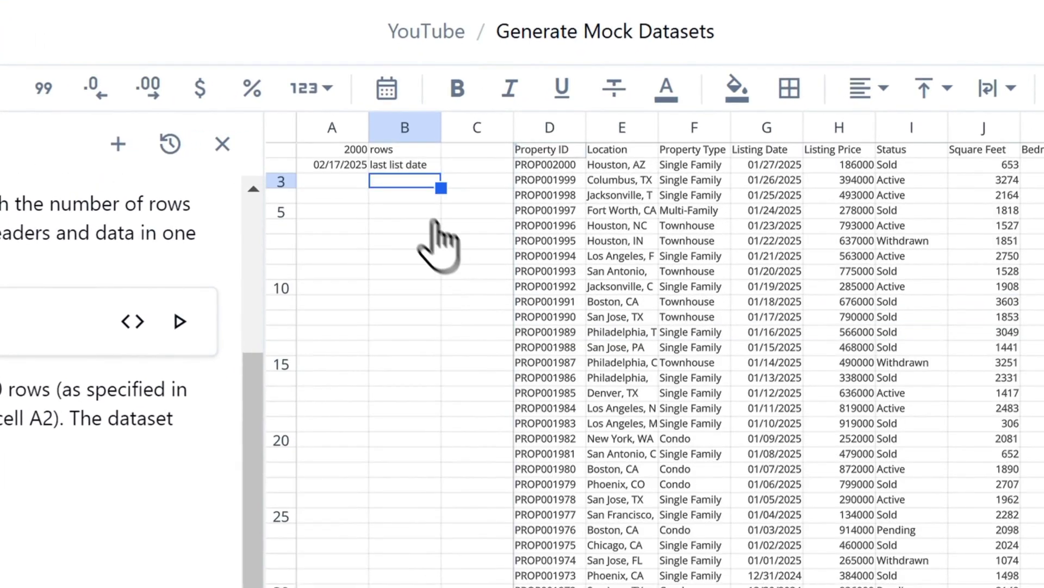
pyautogui.click(349, 152)
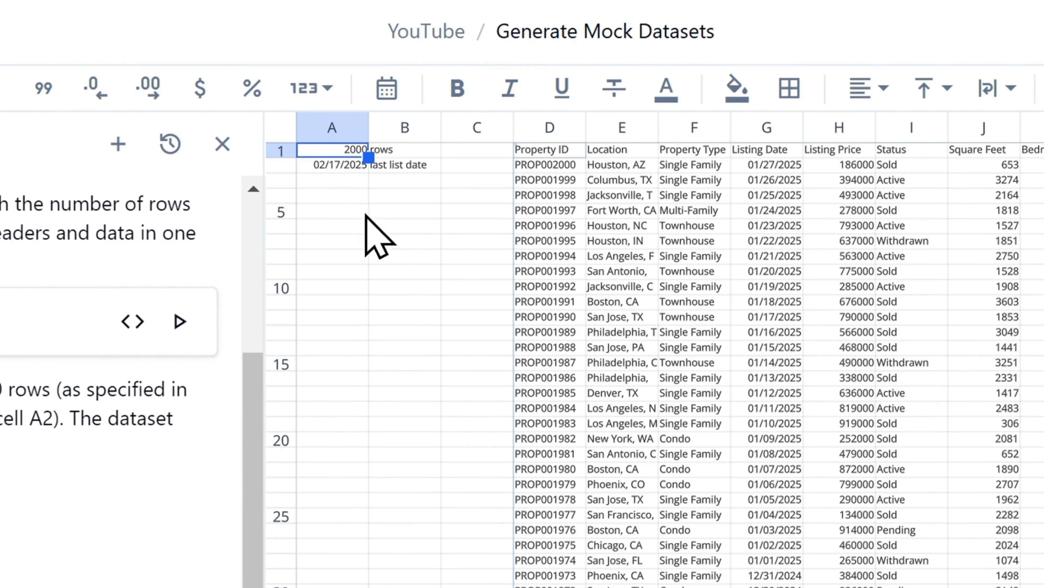
pyautogui.write('10')
pyautogui.press('Return')
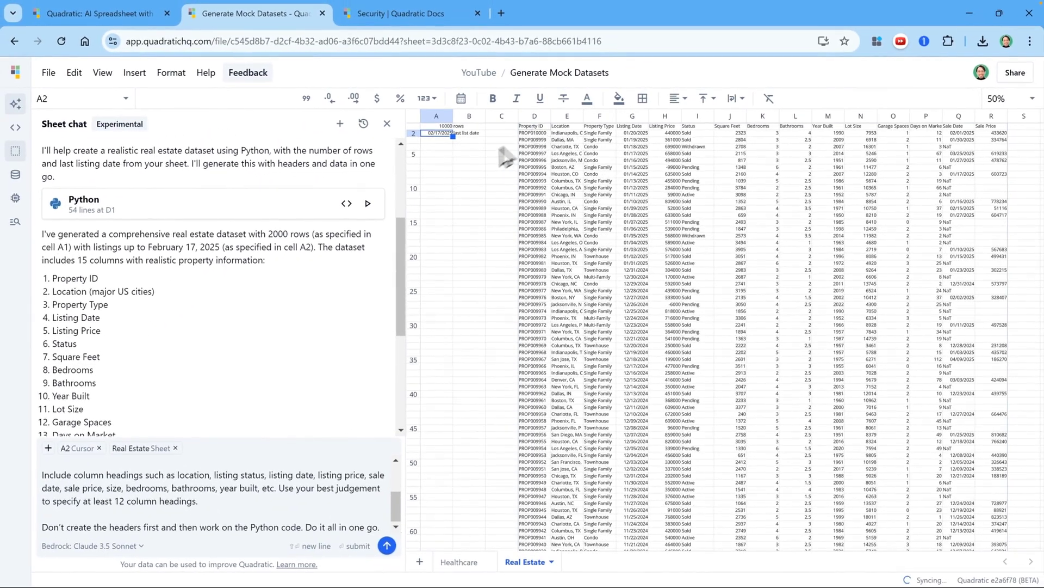
# - Confirm the Property ID column now ends at PROP000001 in row 10001
pyautogui.scroll(-5, 536, 224)
pyautogui.click(542, 217)
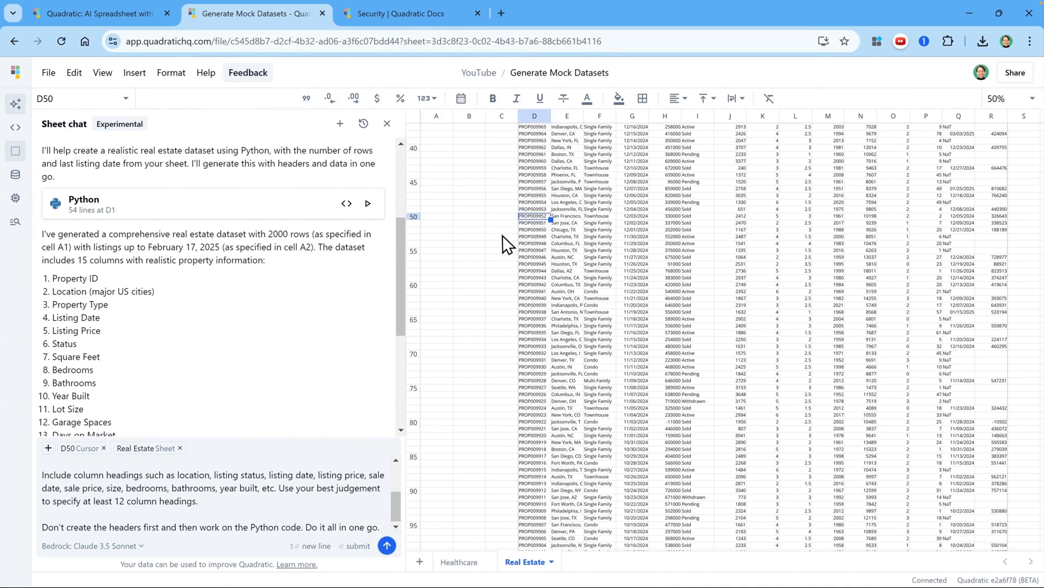
pyautogui.hotkey('ctrl', 'Down')
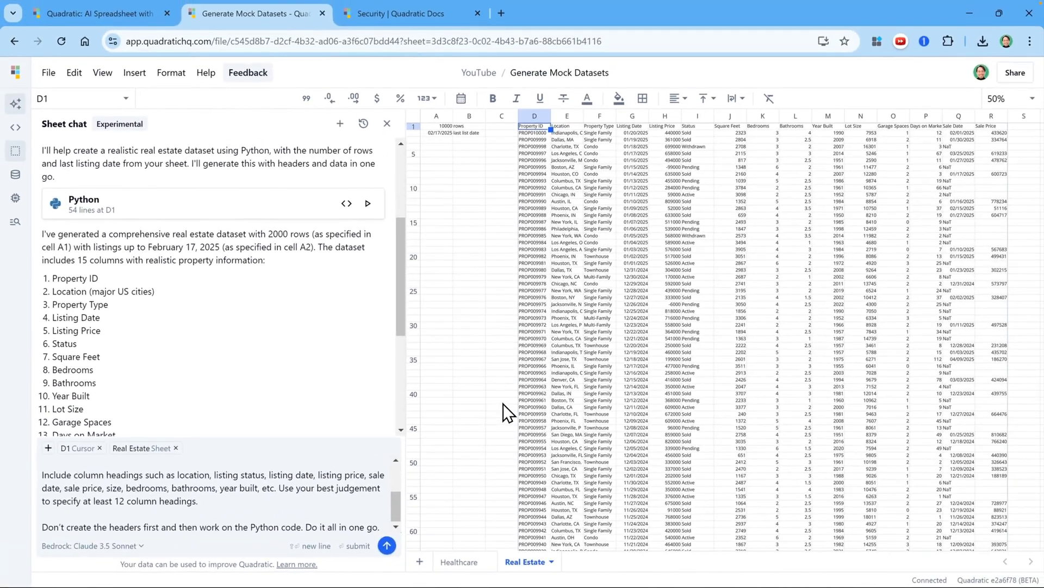
pyautogui.click(437, 126)
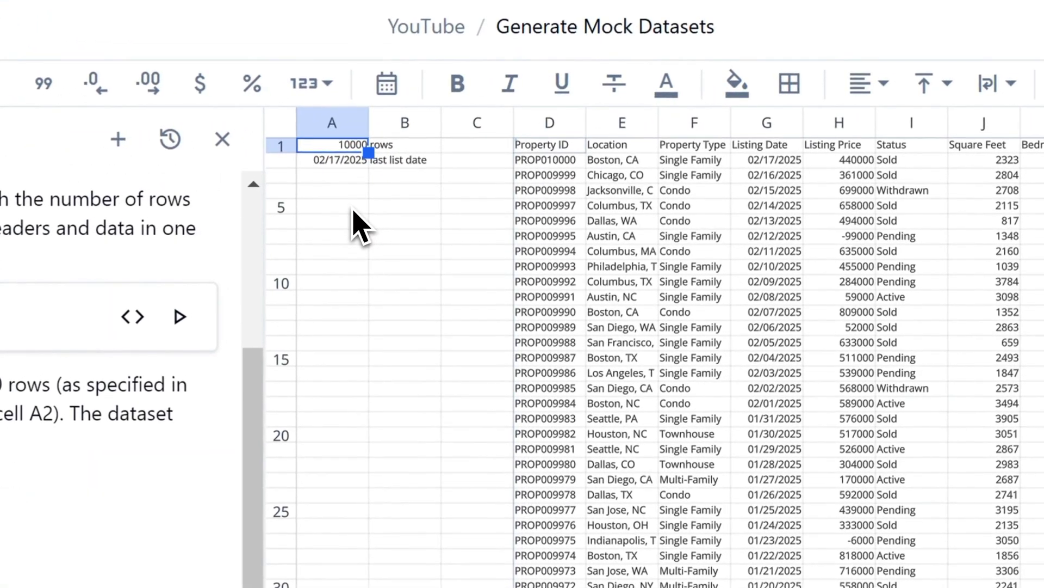
# - Set A1 to 100000 and confirm the data ends at PROP000001 in row 100001
pyautogui.write('1')
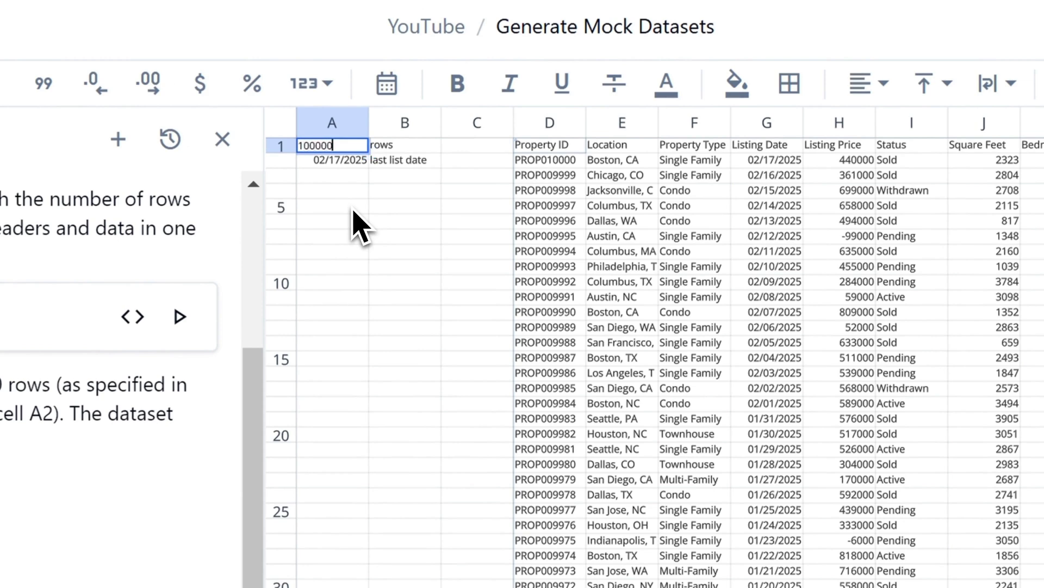
pyautogui.press('Return')
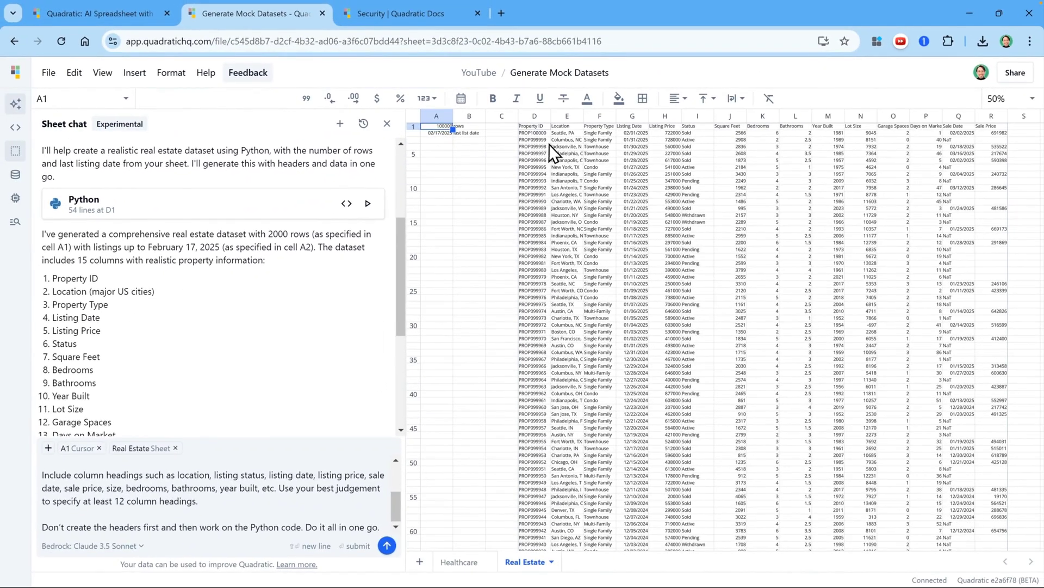
pyautogui.click(543, 127)
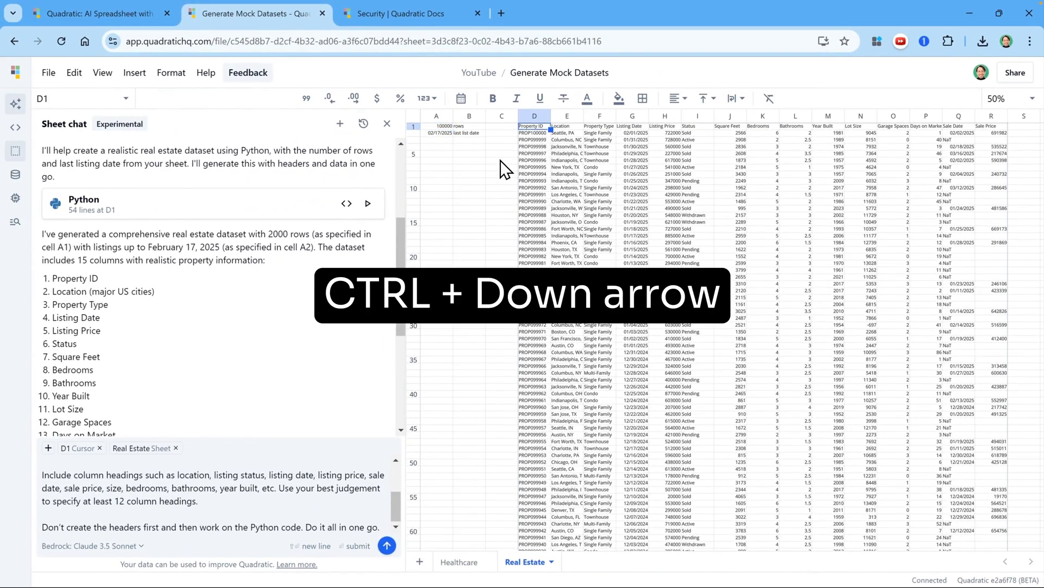
pyautogui.hotkey('ctrl', 'Down')
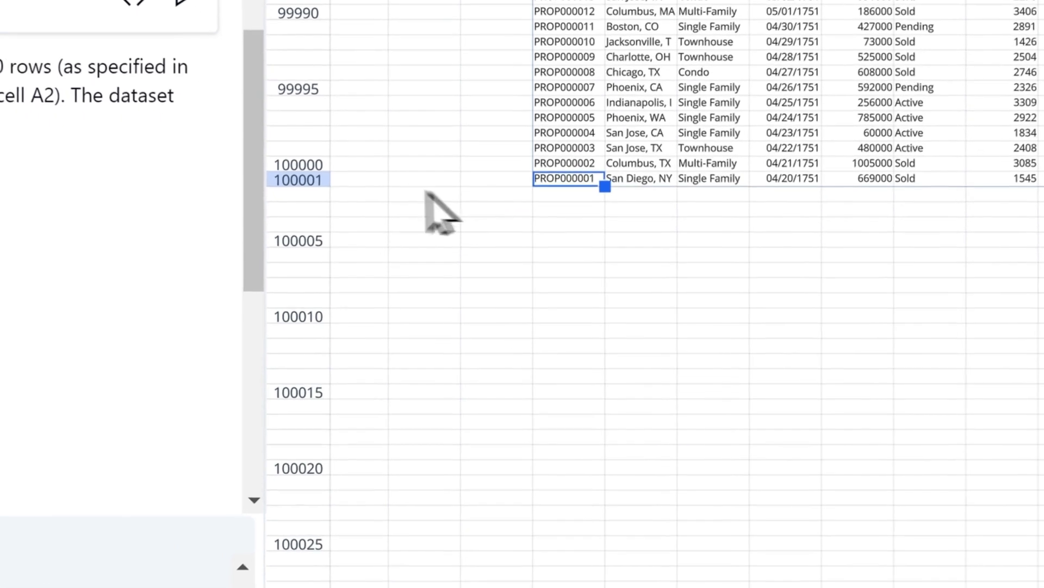